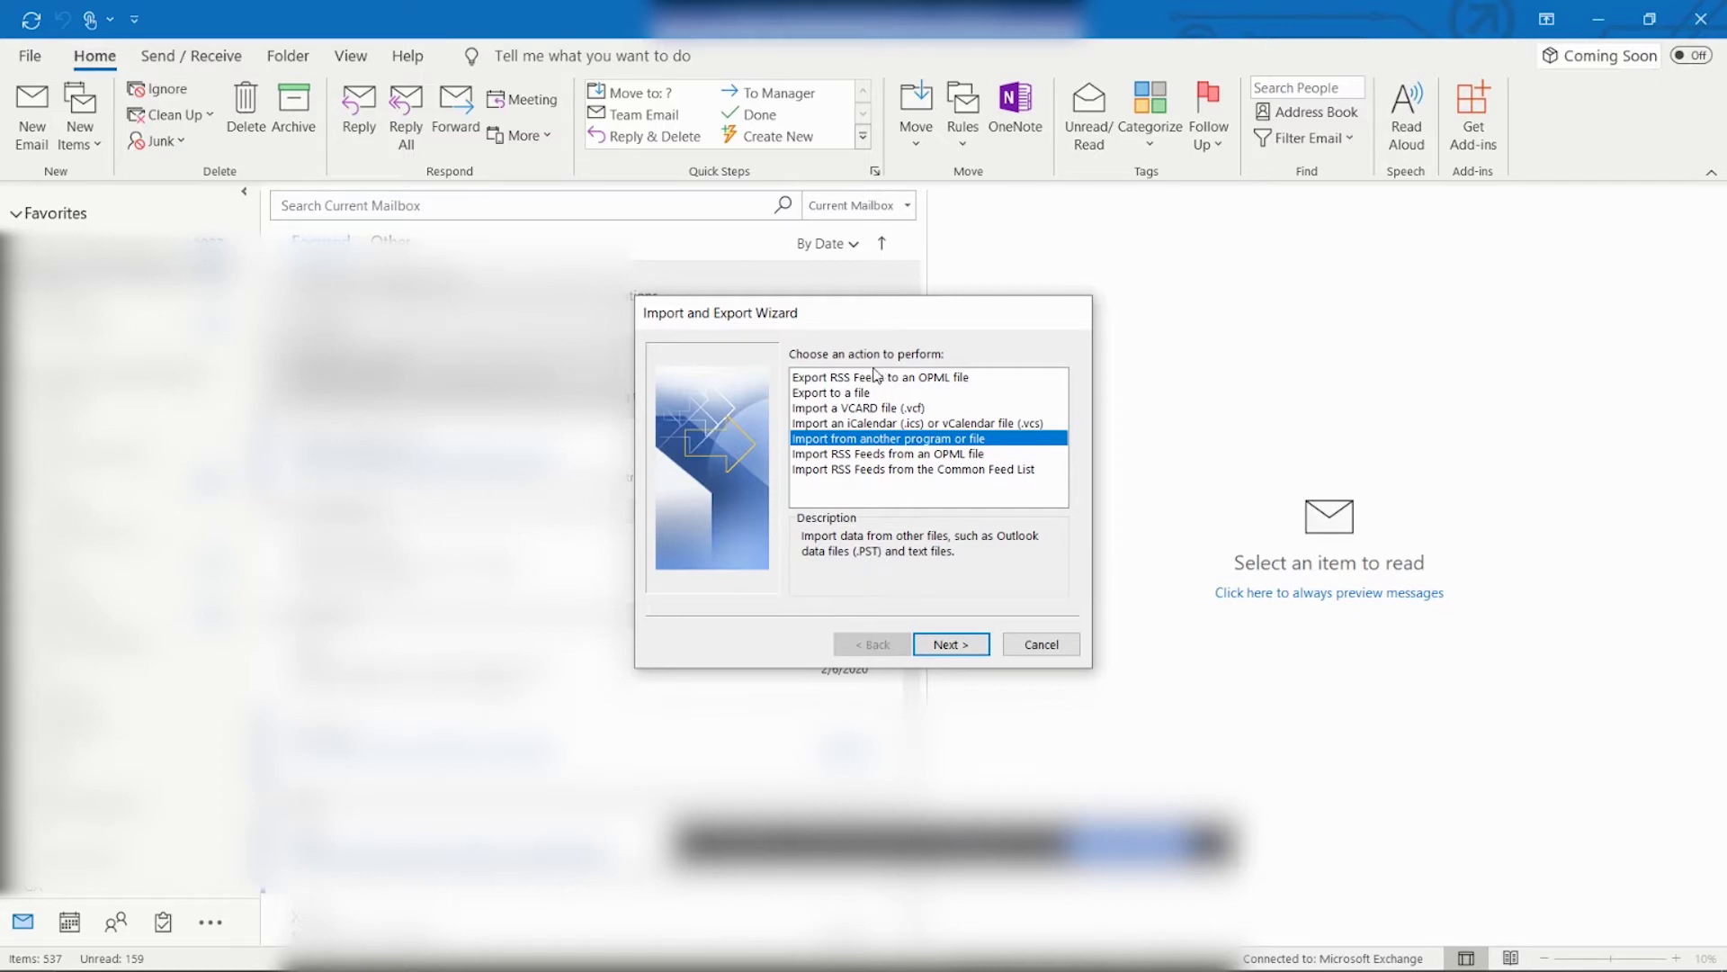
Choose Export to a file with Outlook Data File (.pst) as the export format.
left_click(807, 395)
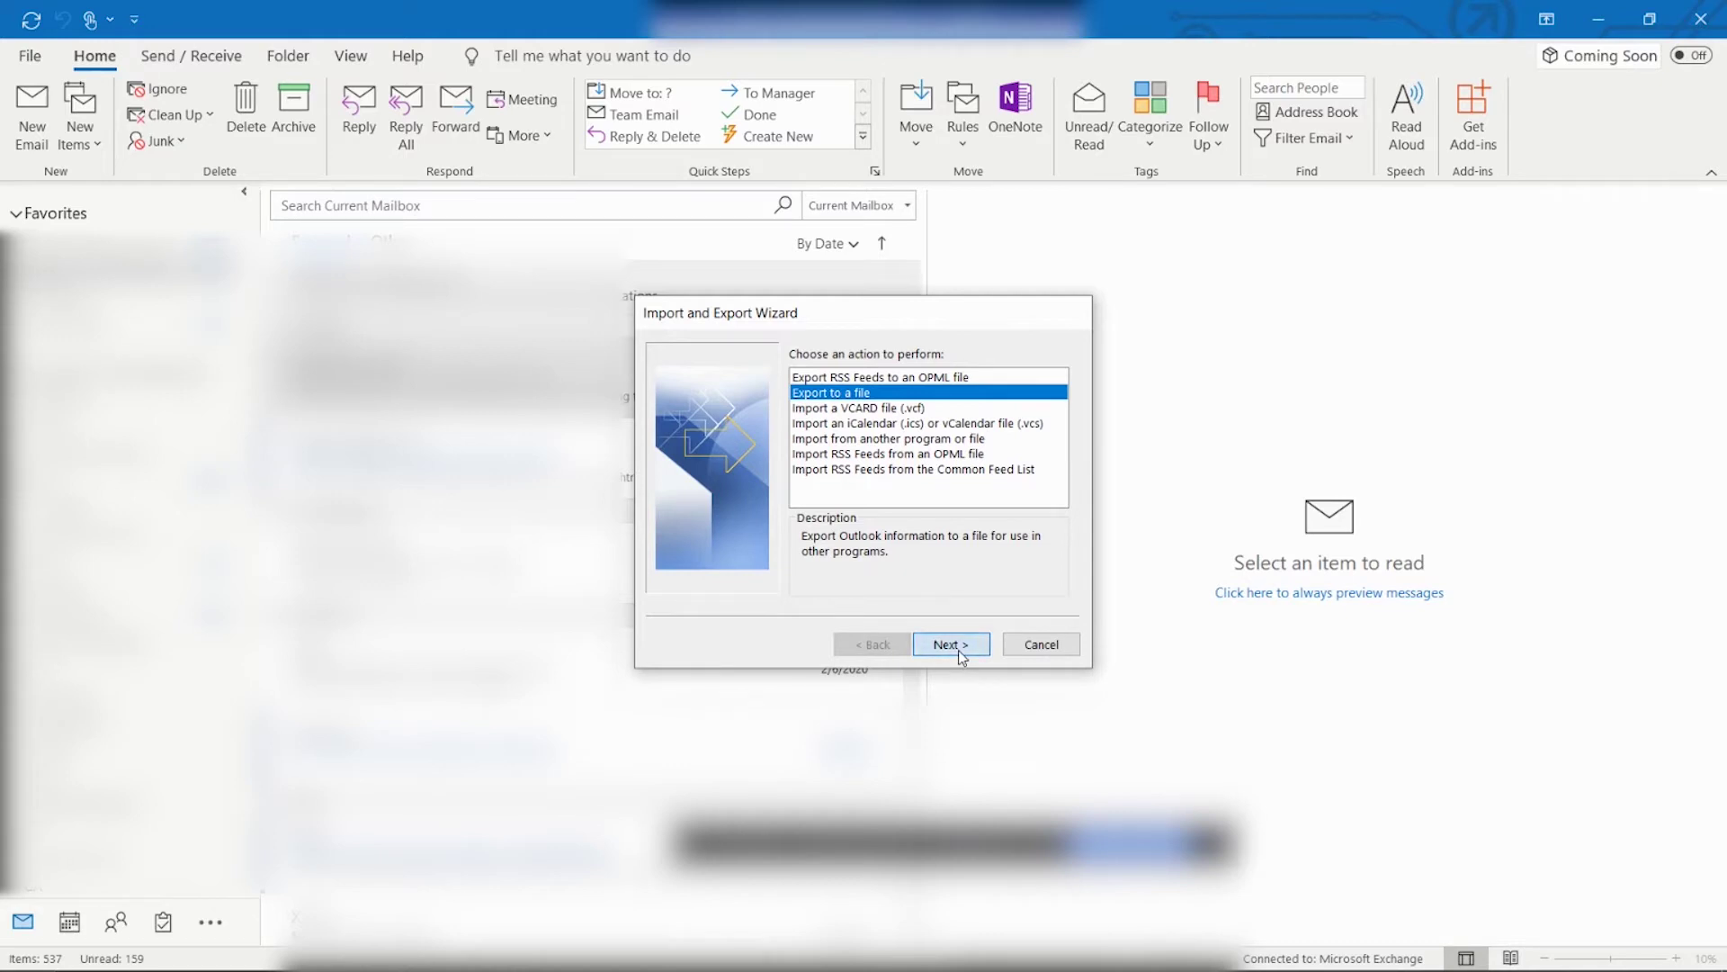
left_click(951, 644)
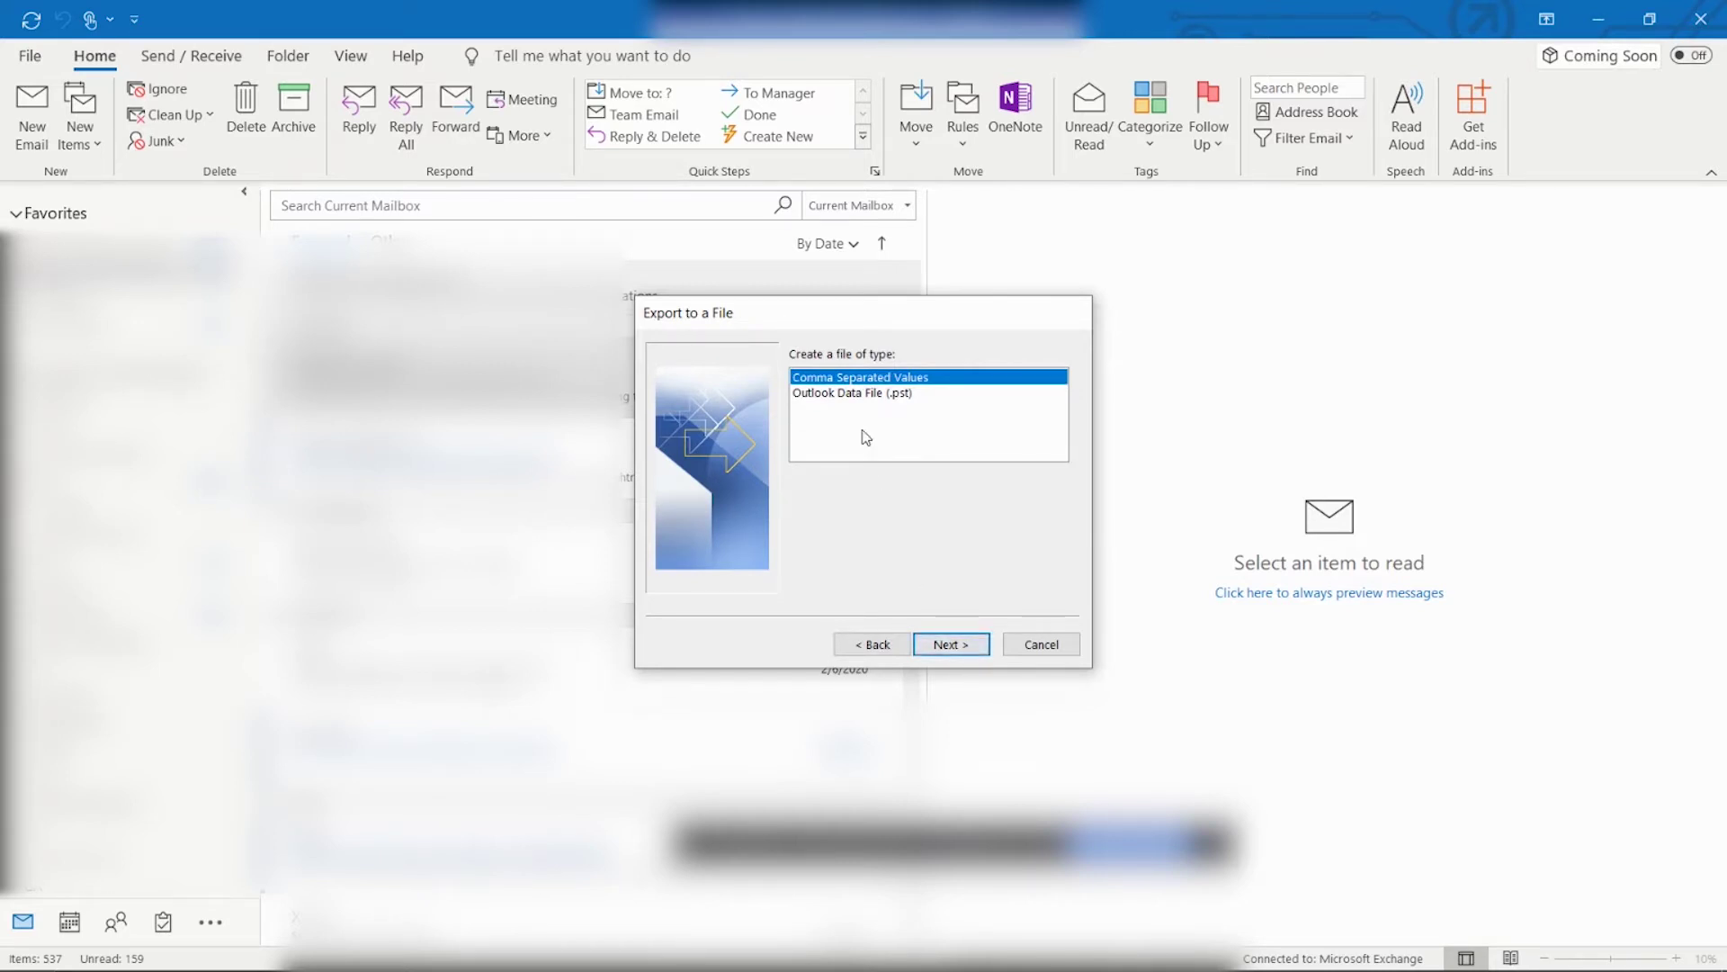
left_click(856, 397)
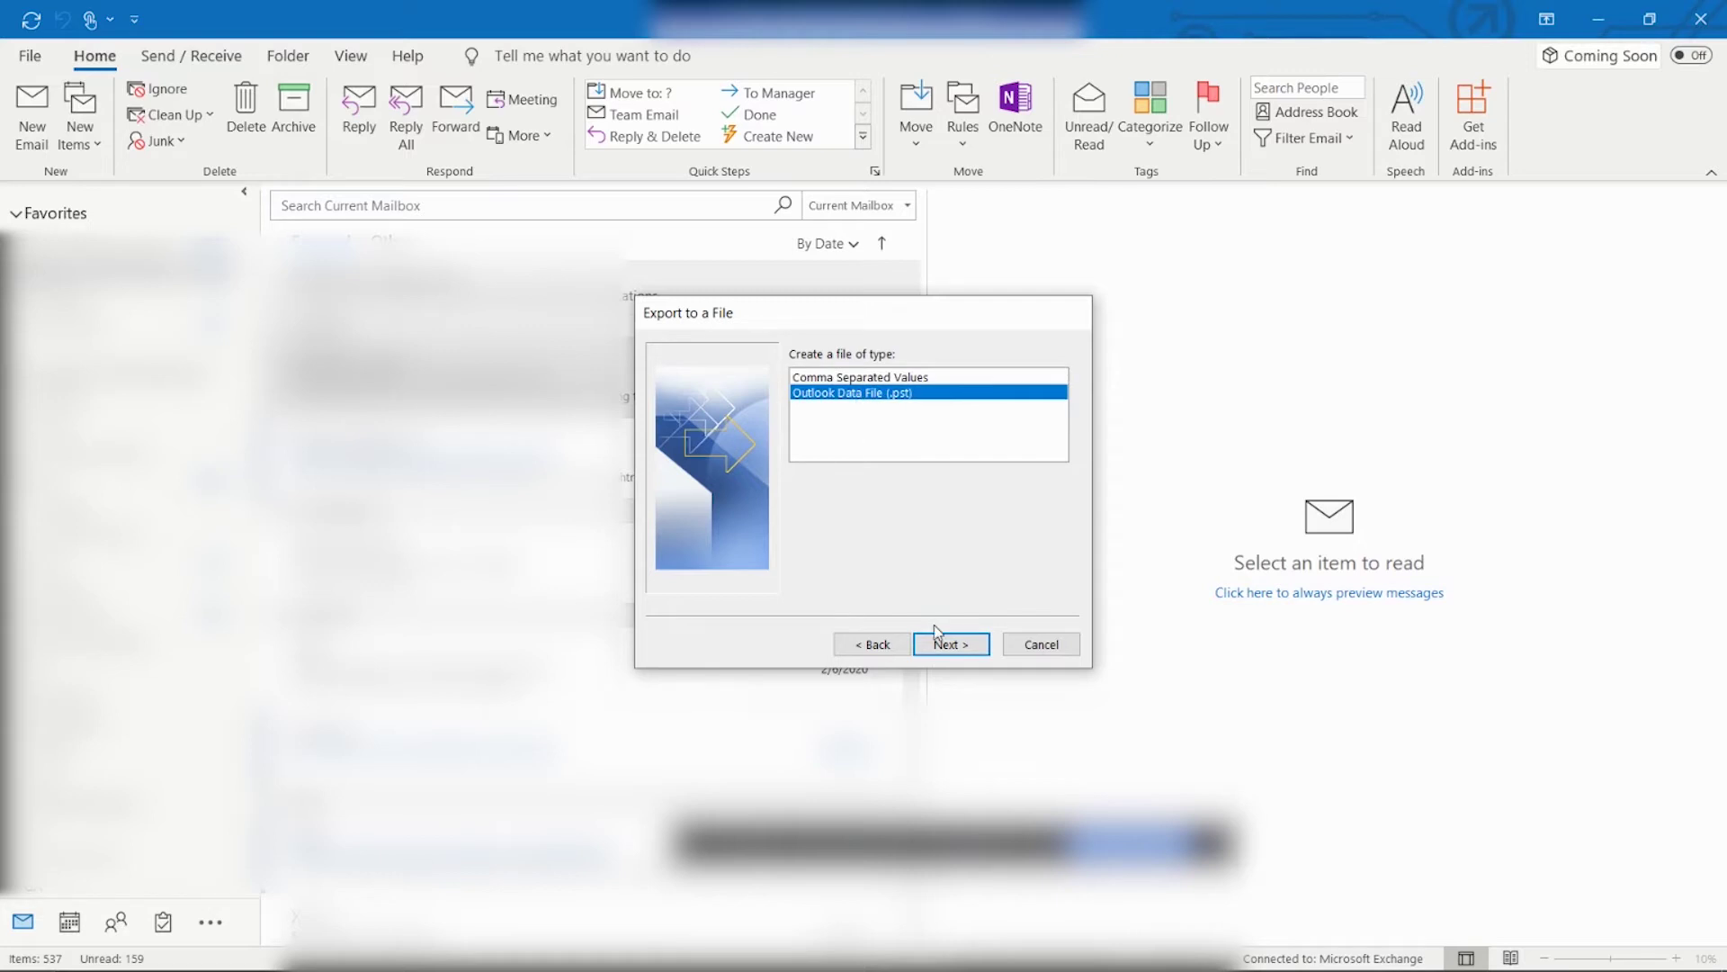
left_click(952, 645)
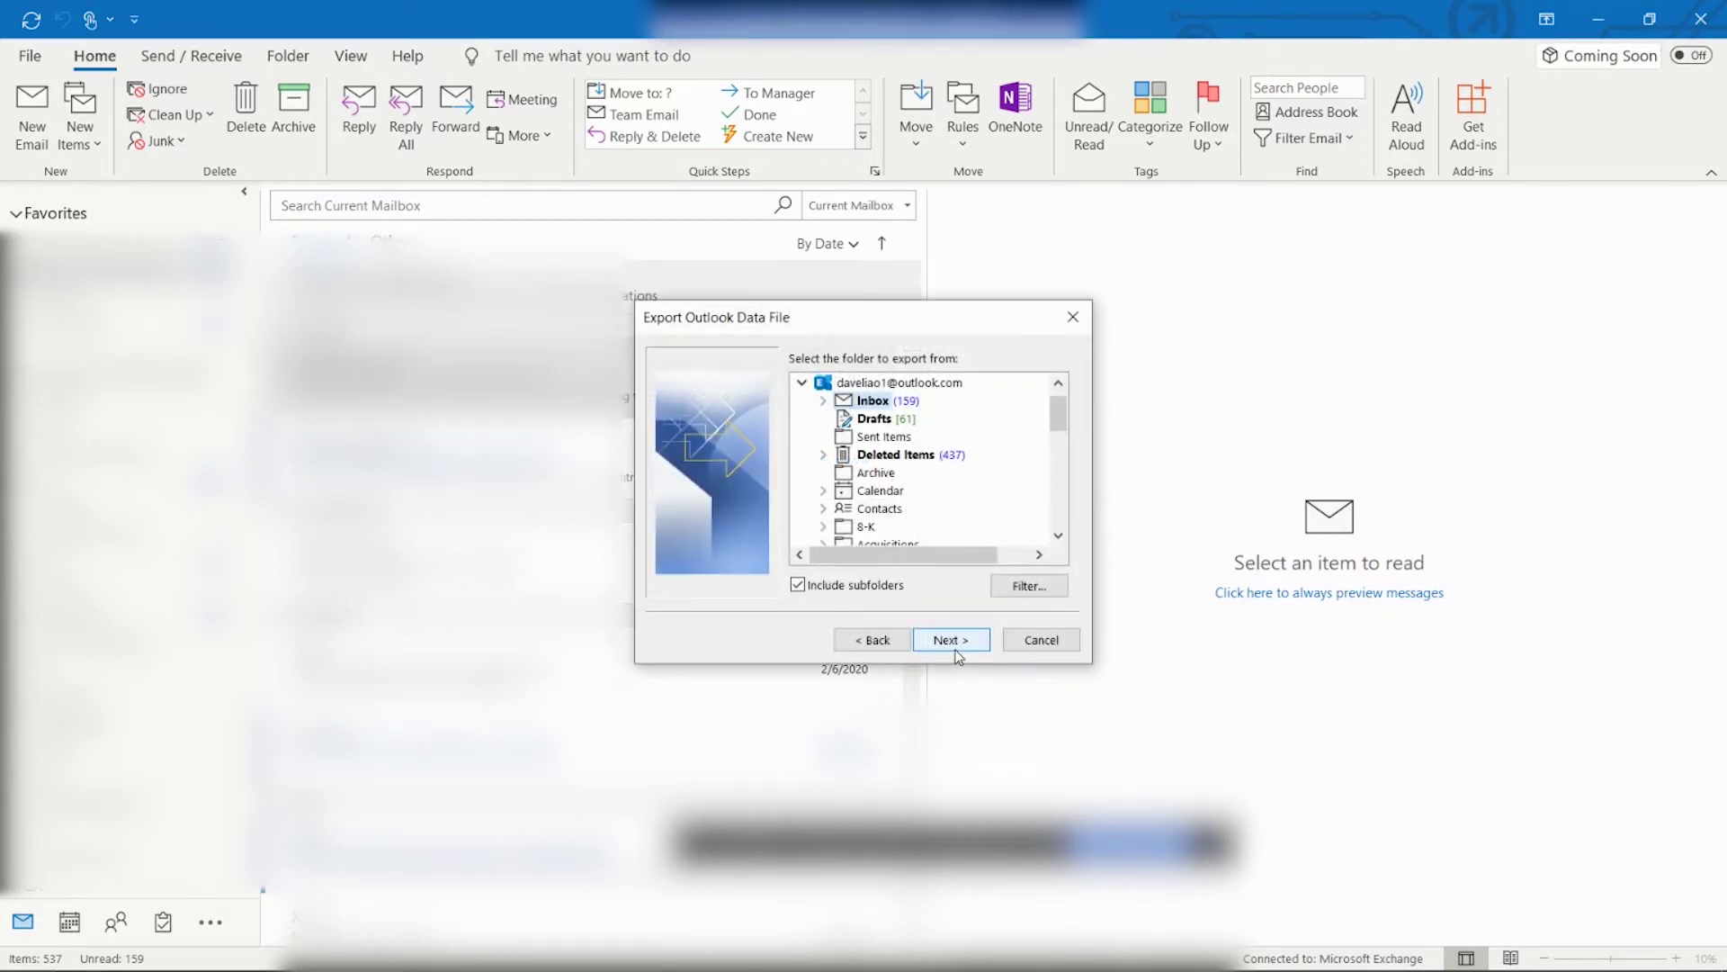
Keep the backup.pst path in Outlook Files and run the export to completion.
left_click(956, 646)
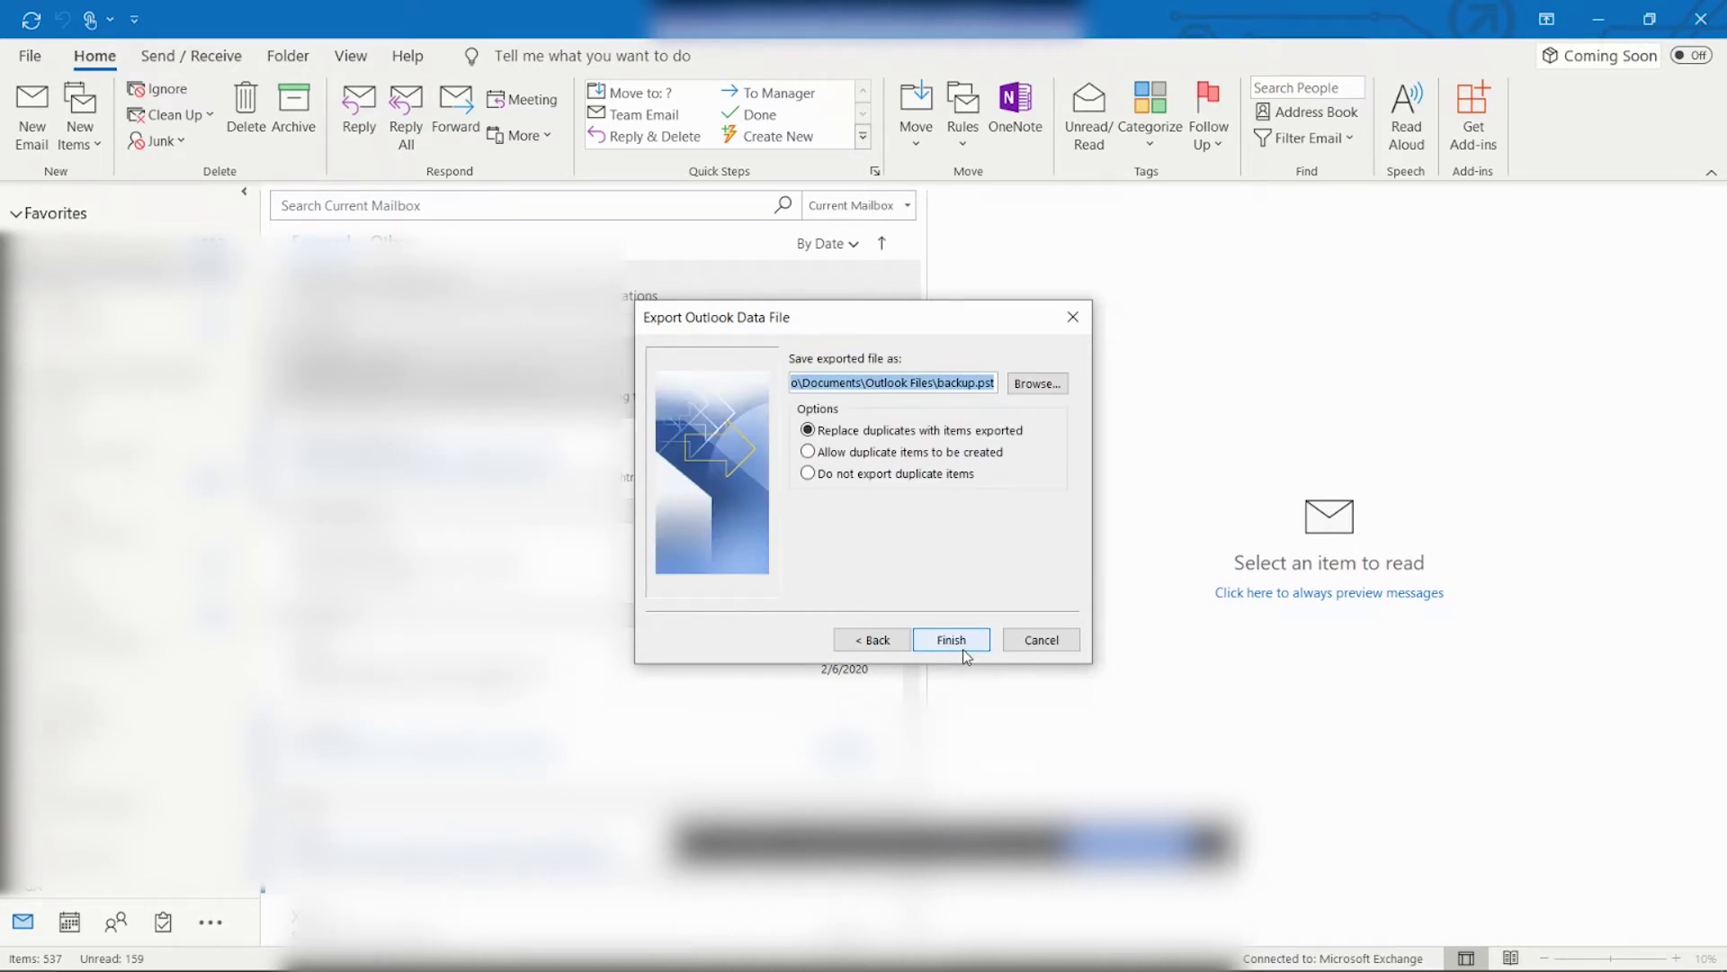
left_click(808, 473)
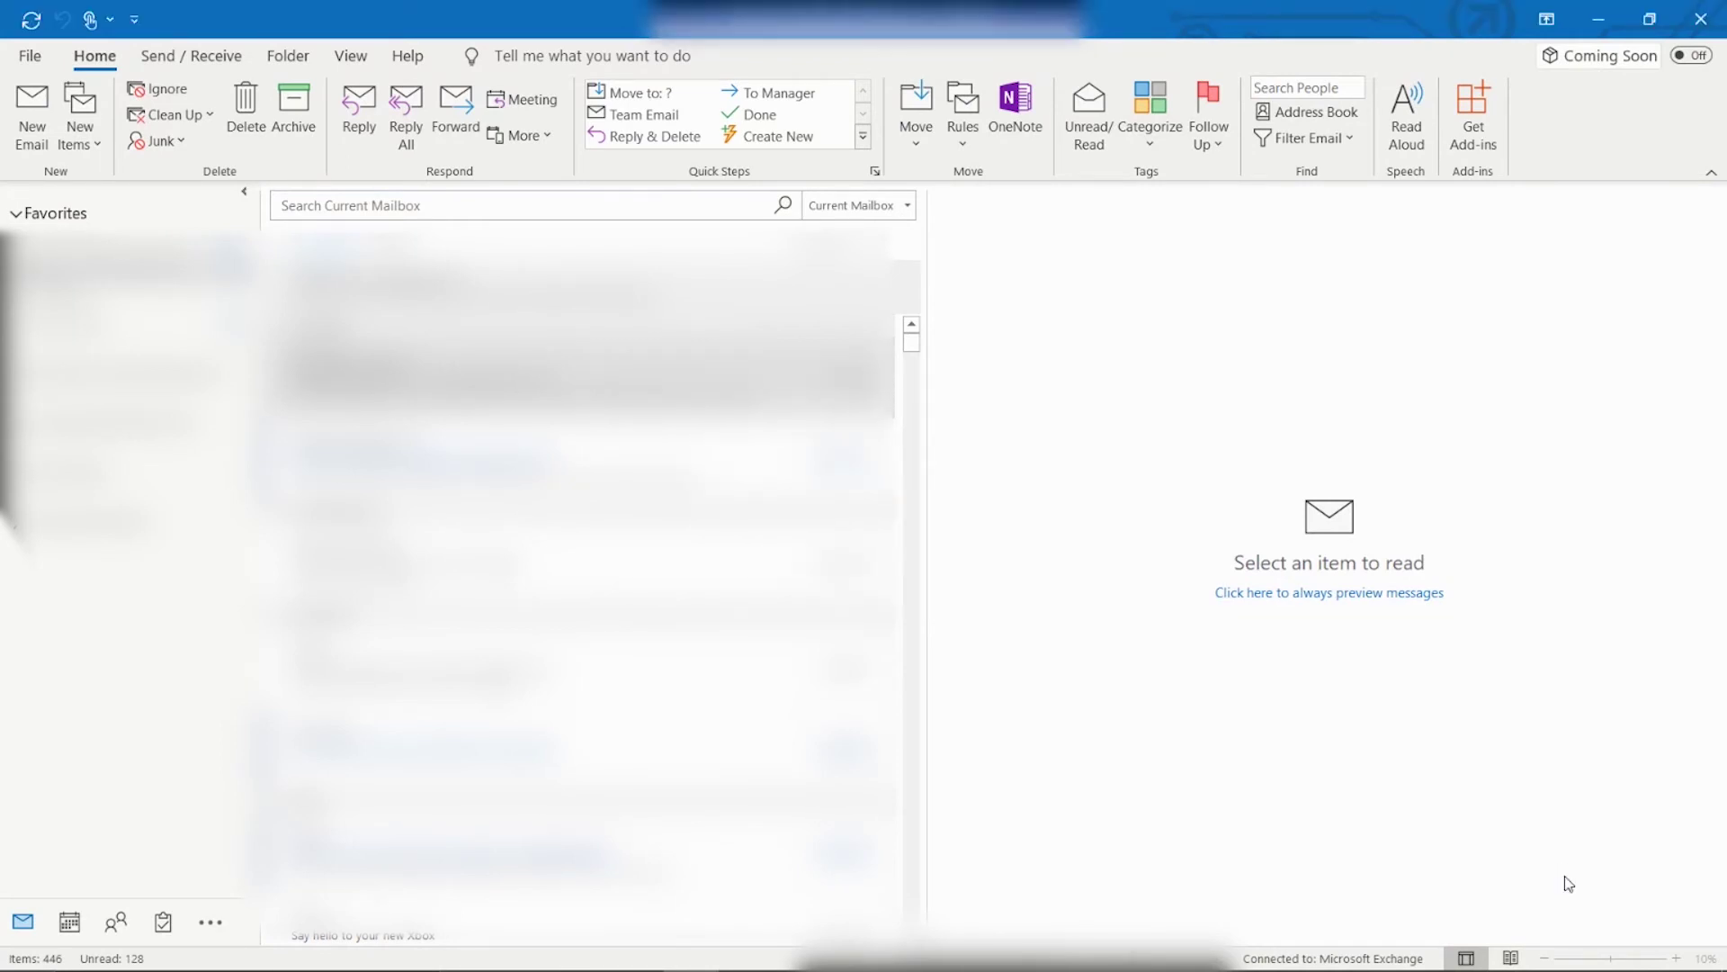
In File Explorer, browse from the C: drive into Users and your own profile folder.
key("super+e")
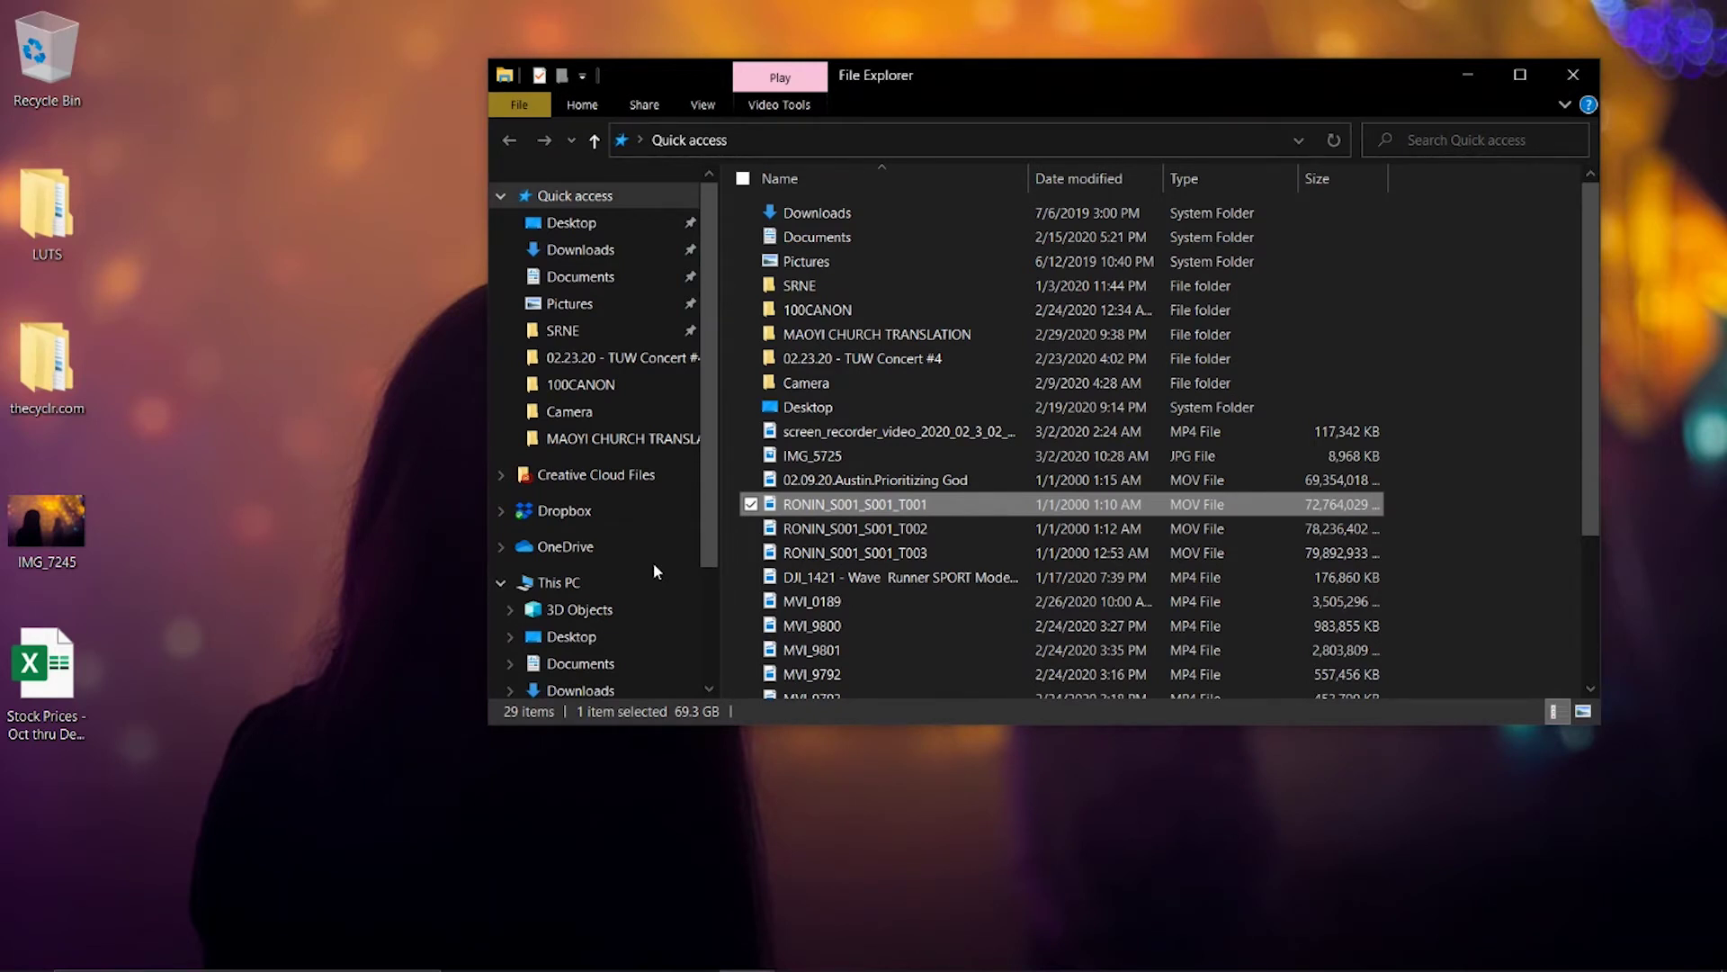
scroll(654, 563, "down", 2)
left_click(567, 618)
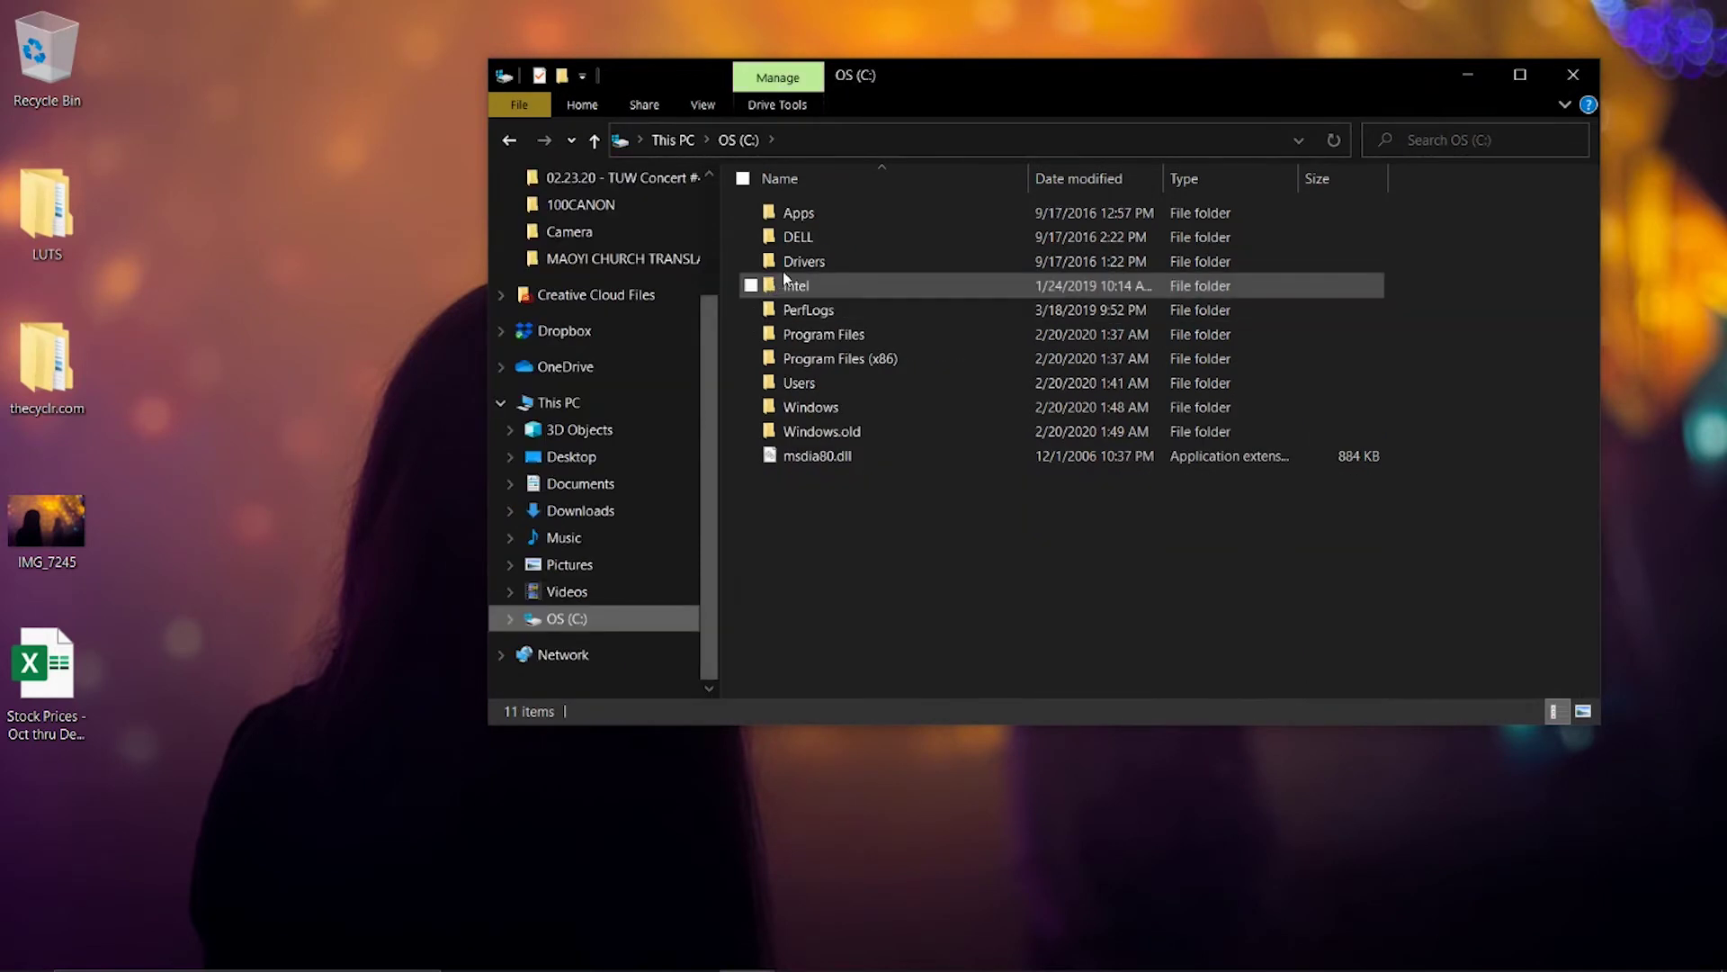
left_click(818, 380)
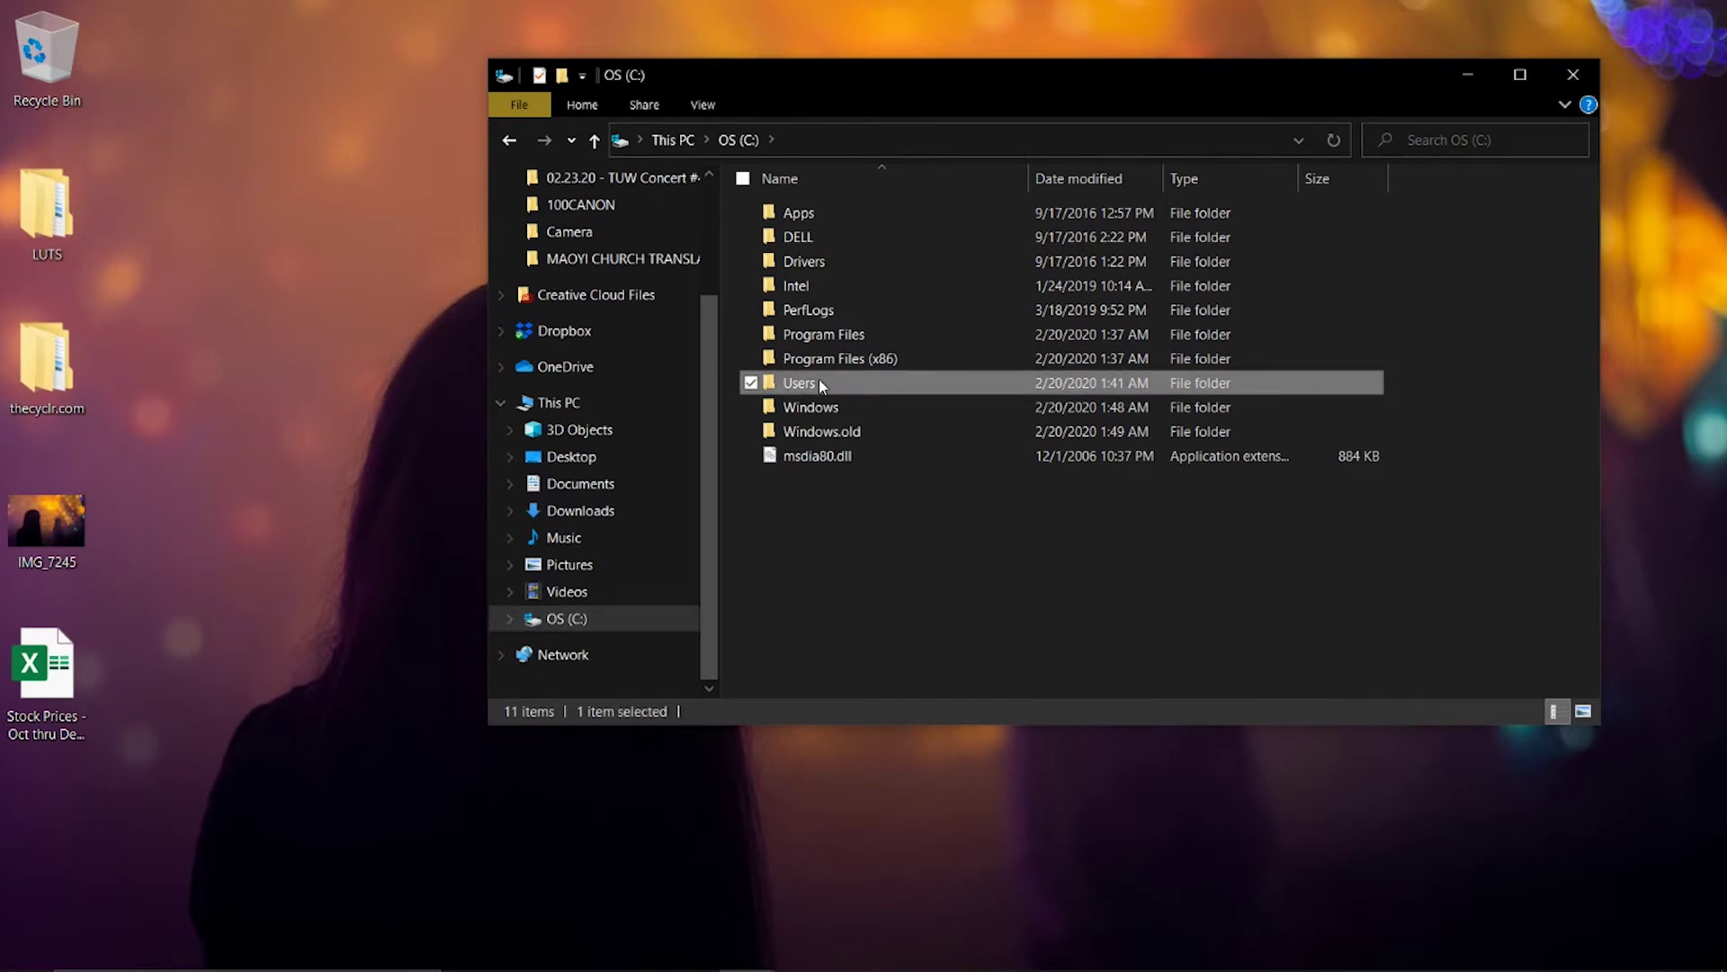
double_click(818, 379)
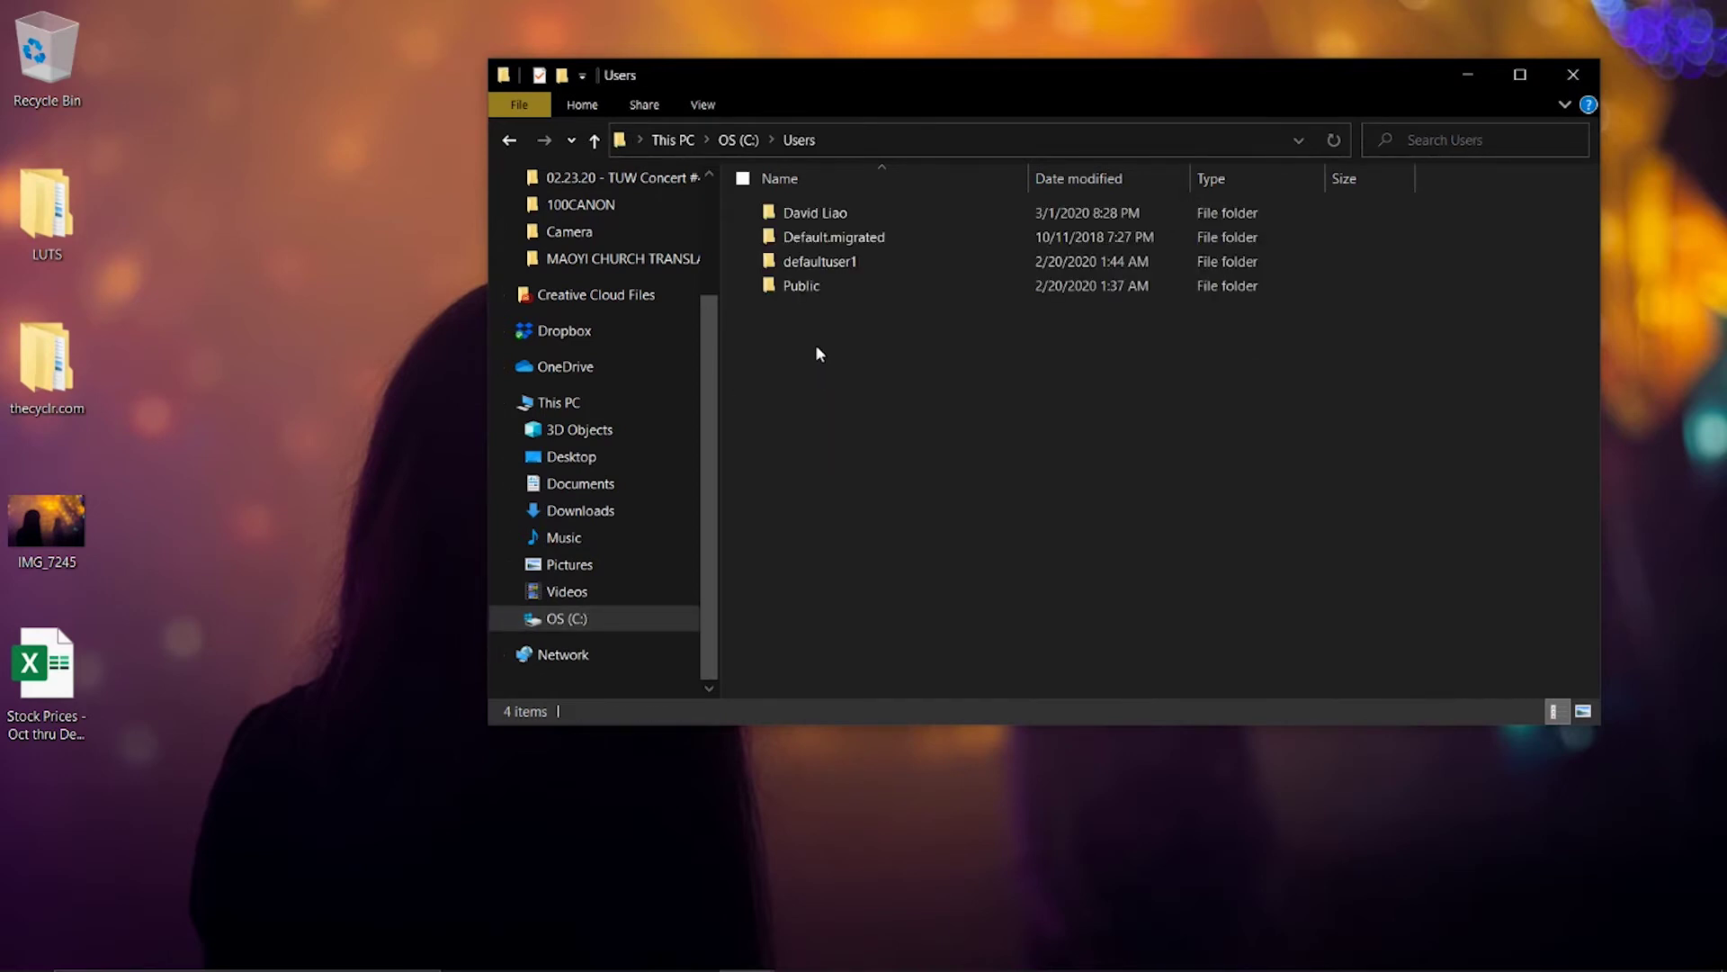
left_click(798, 214)
double_click(798, 214)
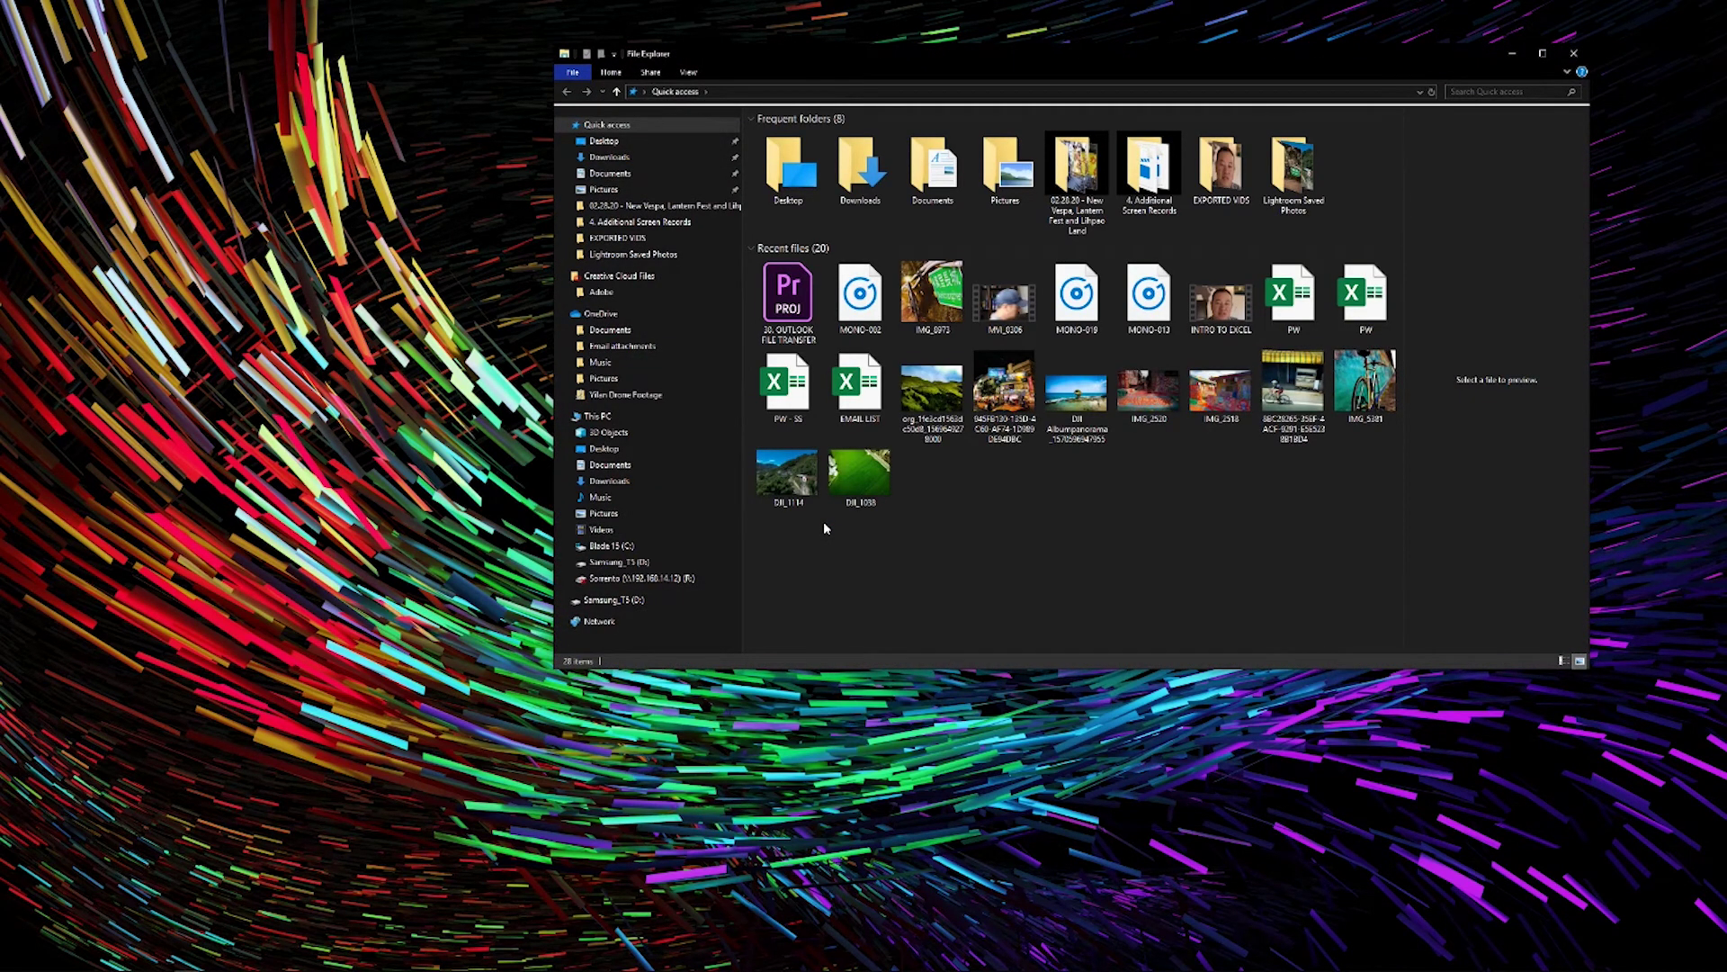
Select the backup data file in 8. BACKUP on Samsung_T5 (D:), then open a second Explorer window.
left_click(652, 565)
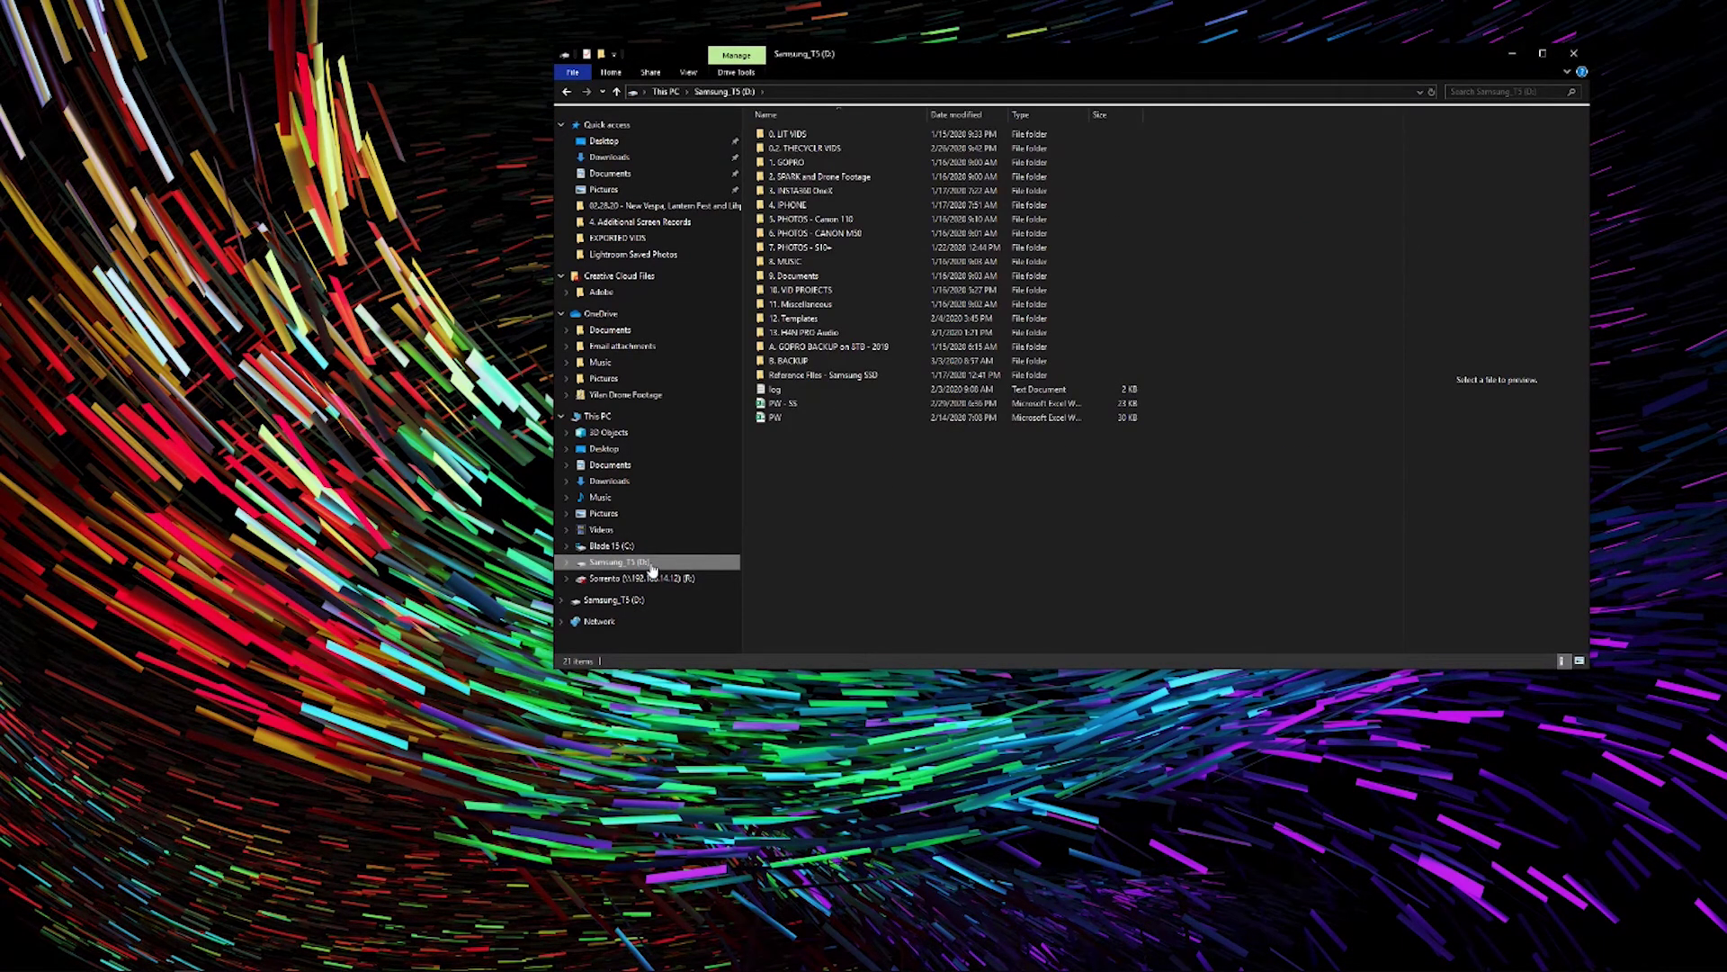
double_click(799, 364)
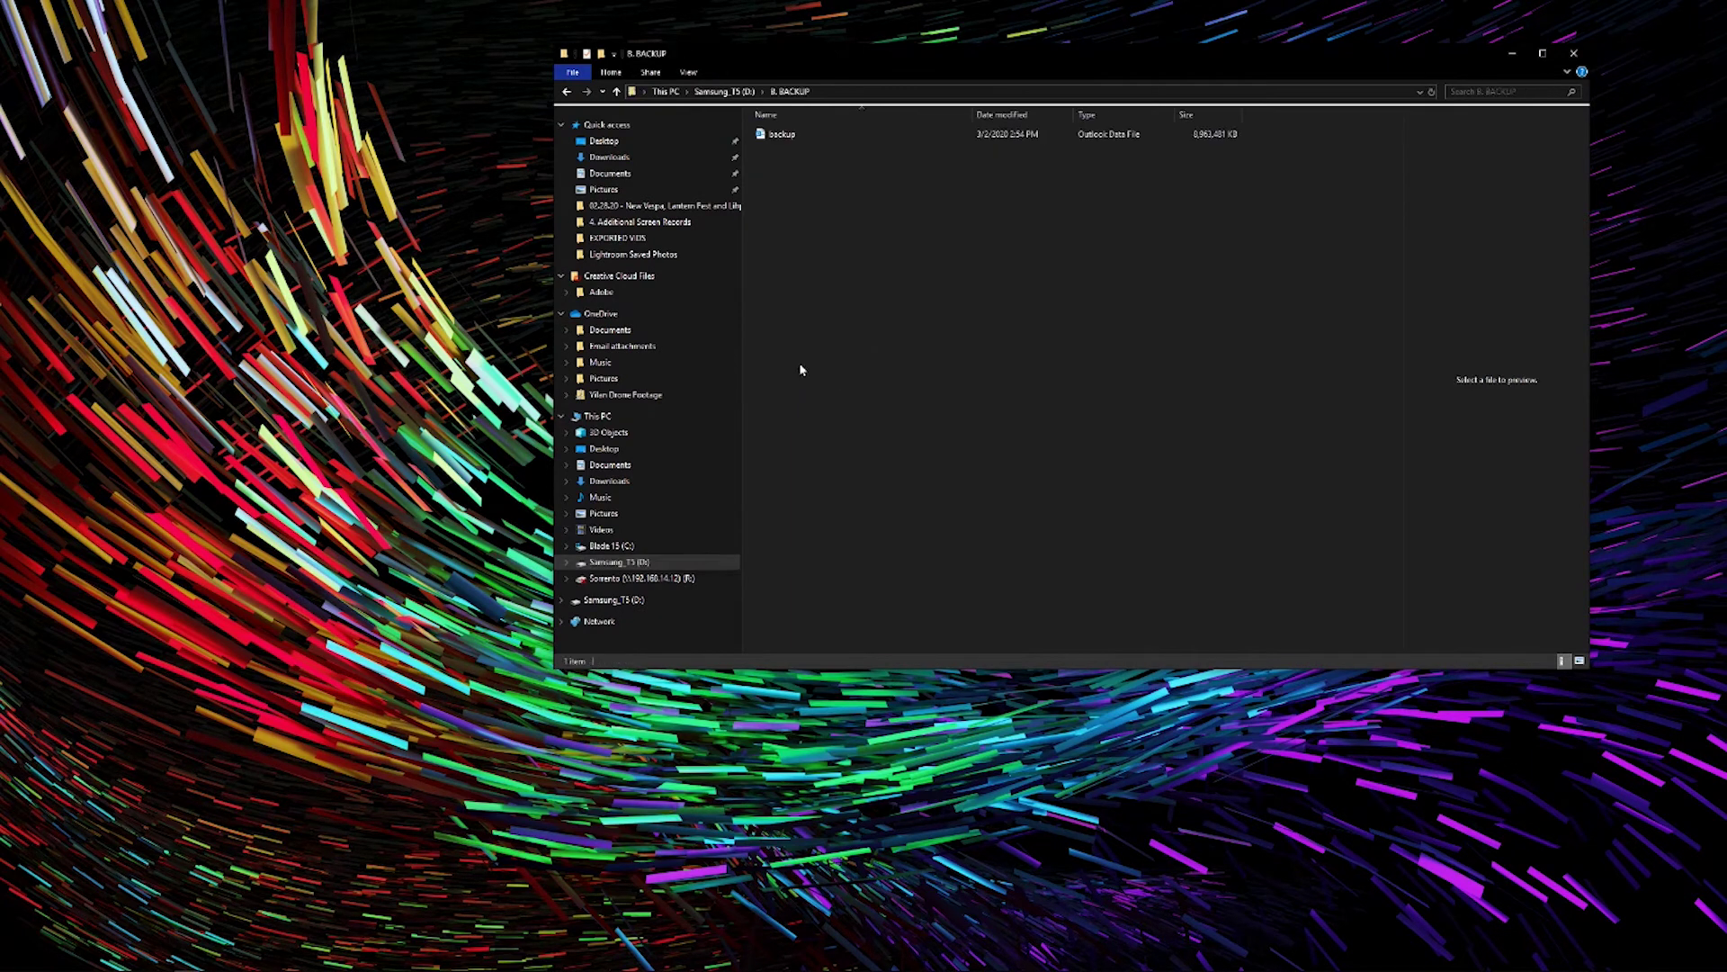
left_click(787, 136)
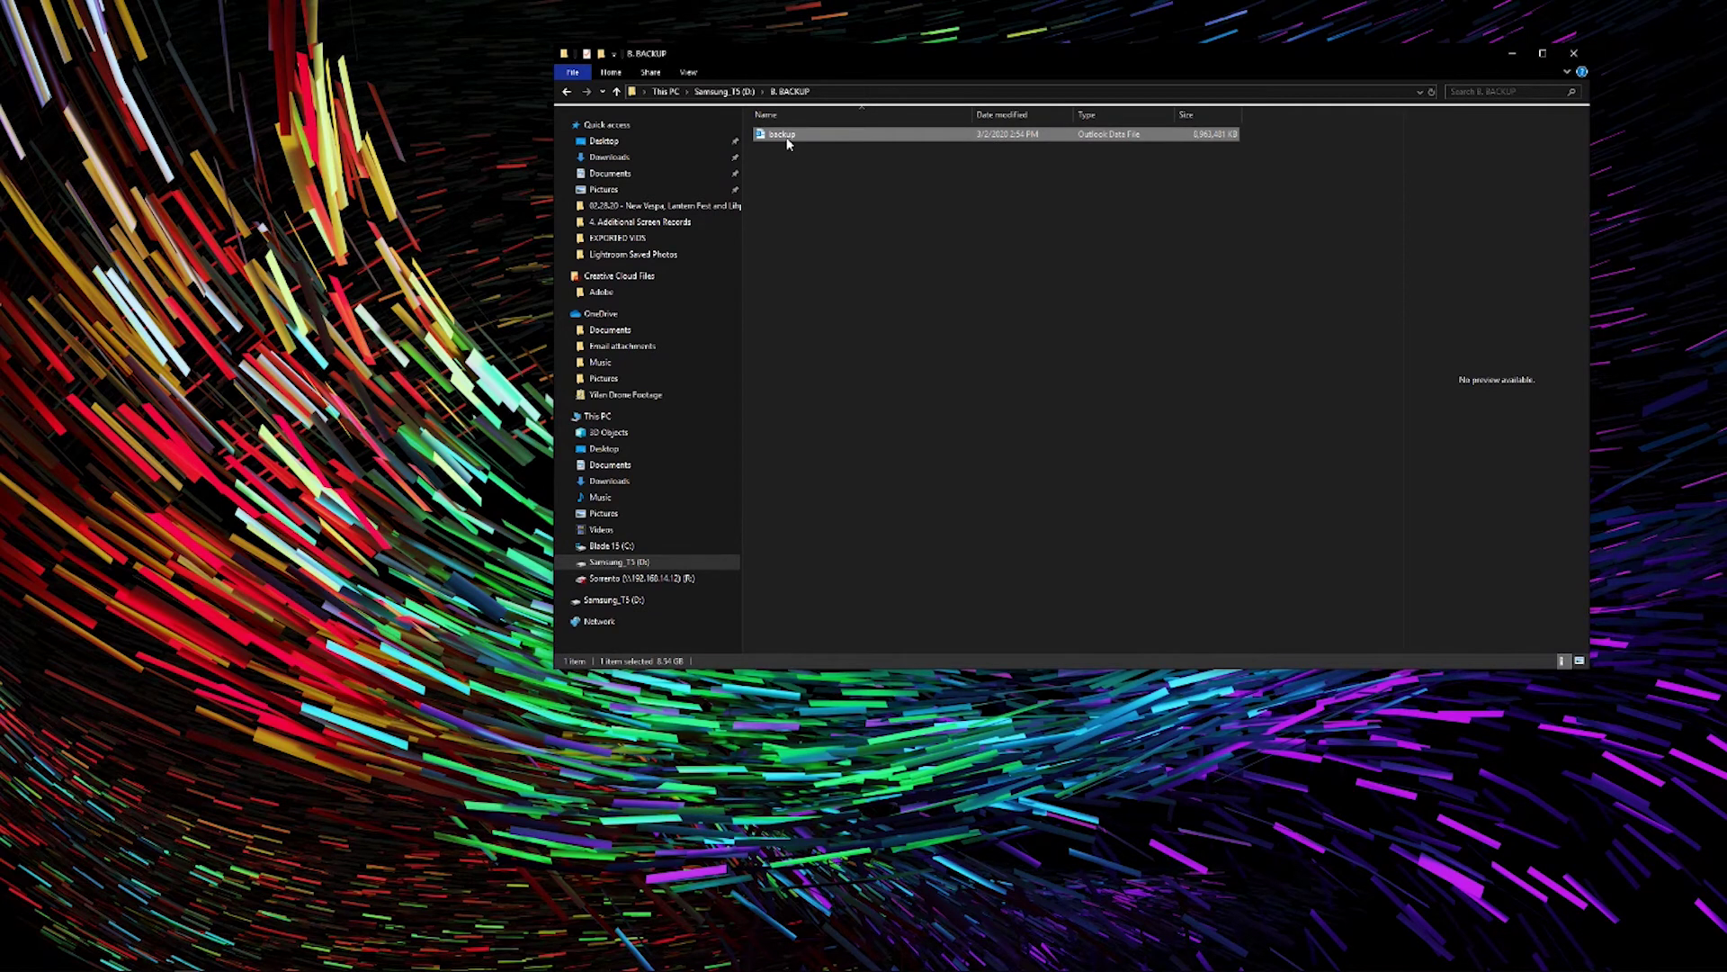
key("super+e")
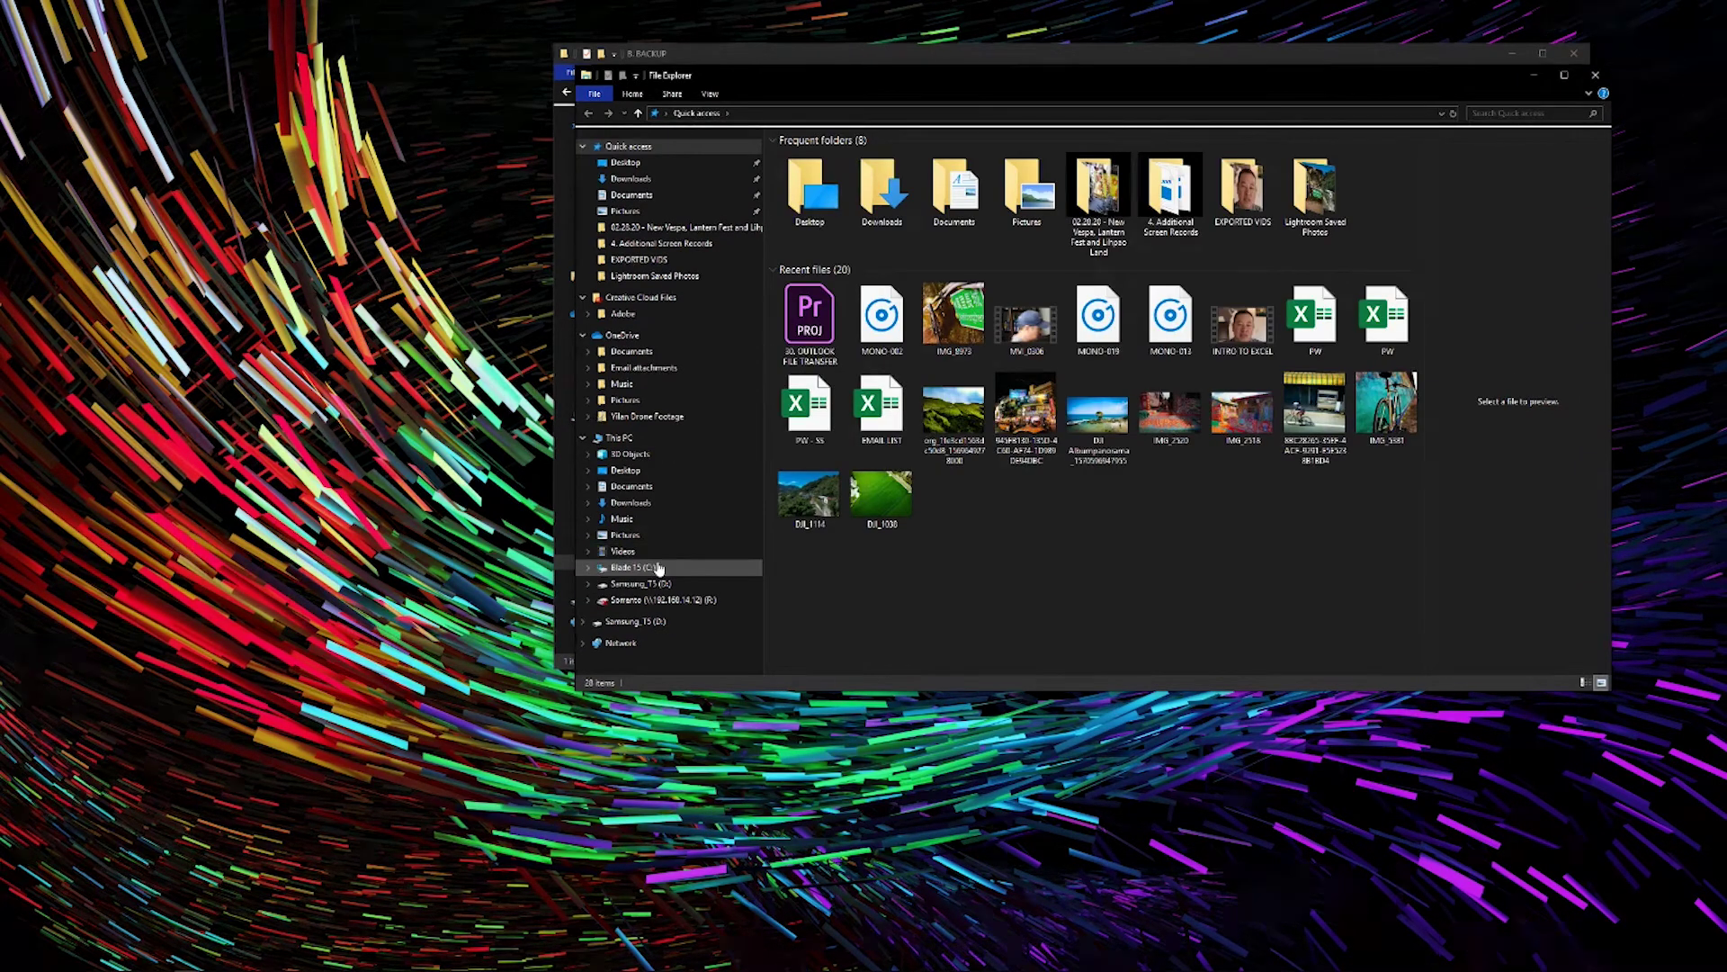
Paste the backup file into Blade 15 (C:) > Users > your profile > Documents > Outlook Files.
left_click(647, 566)
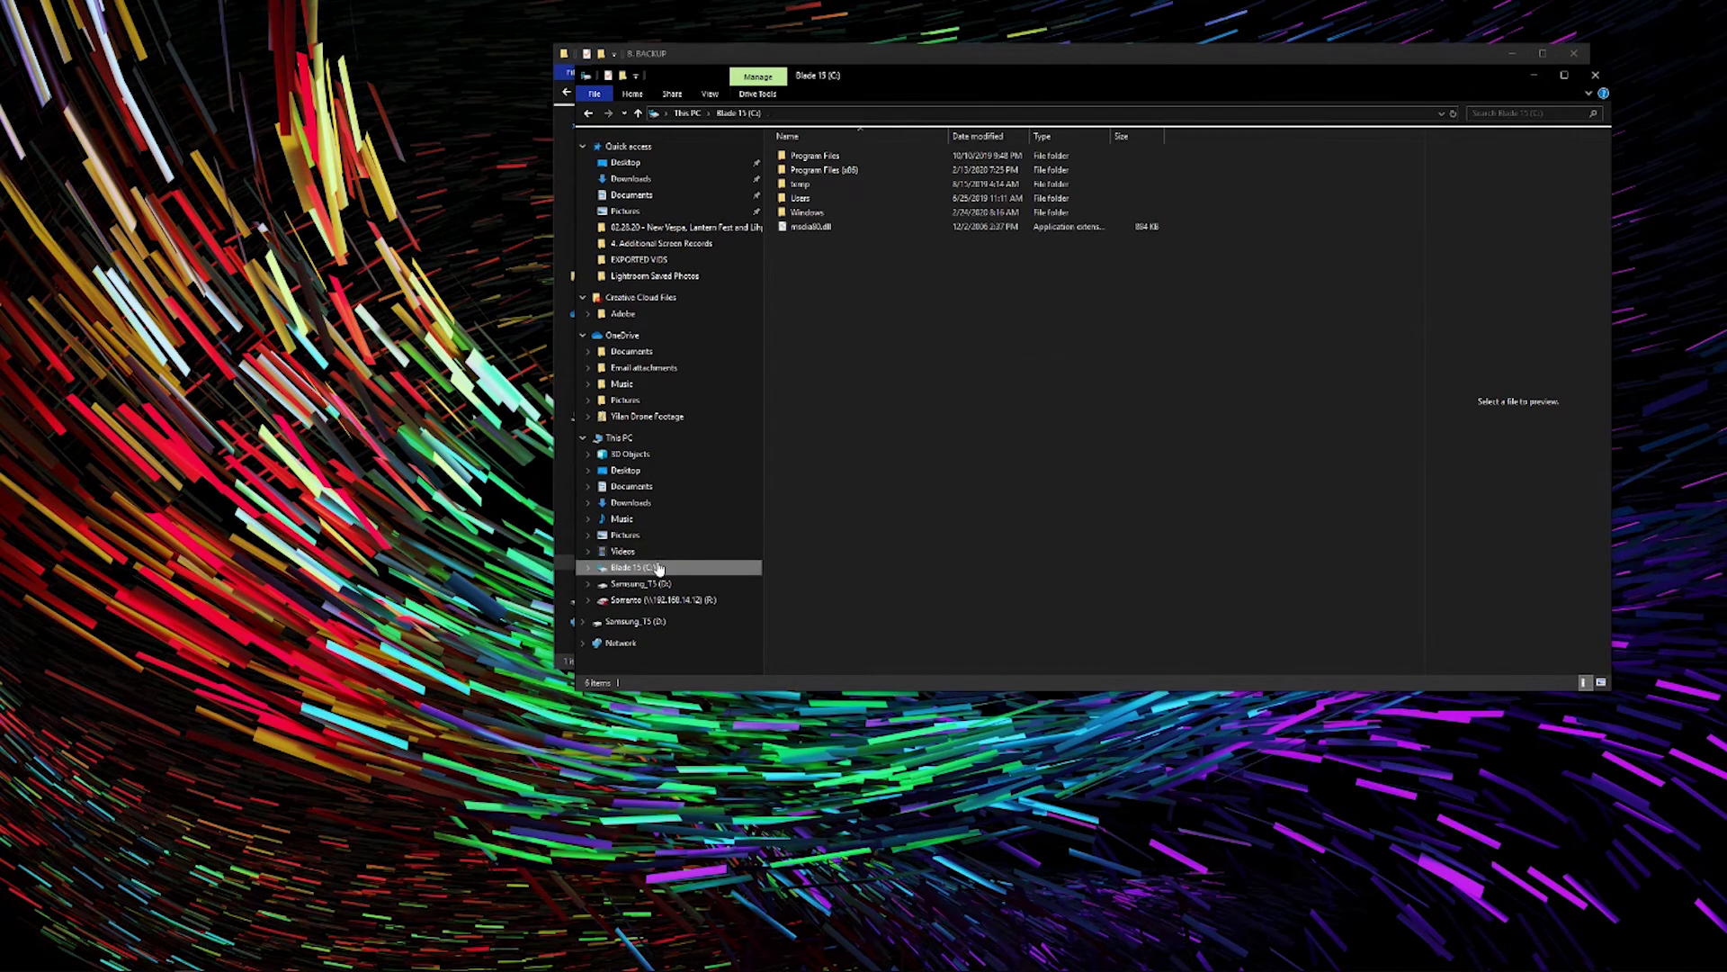
double_click(797, 197)
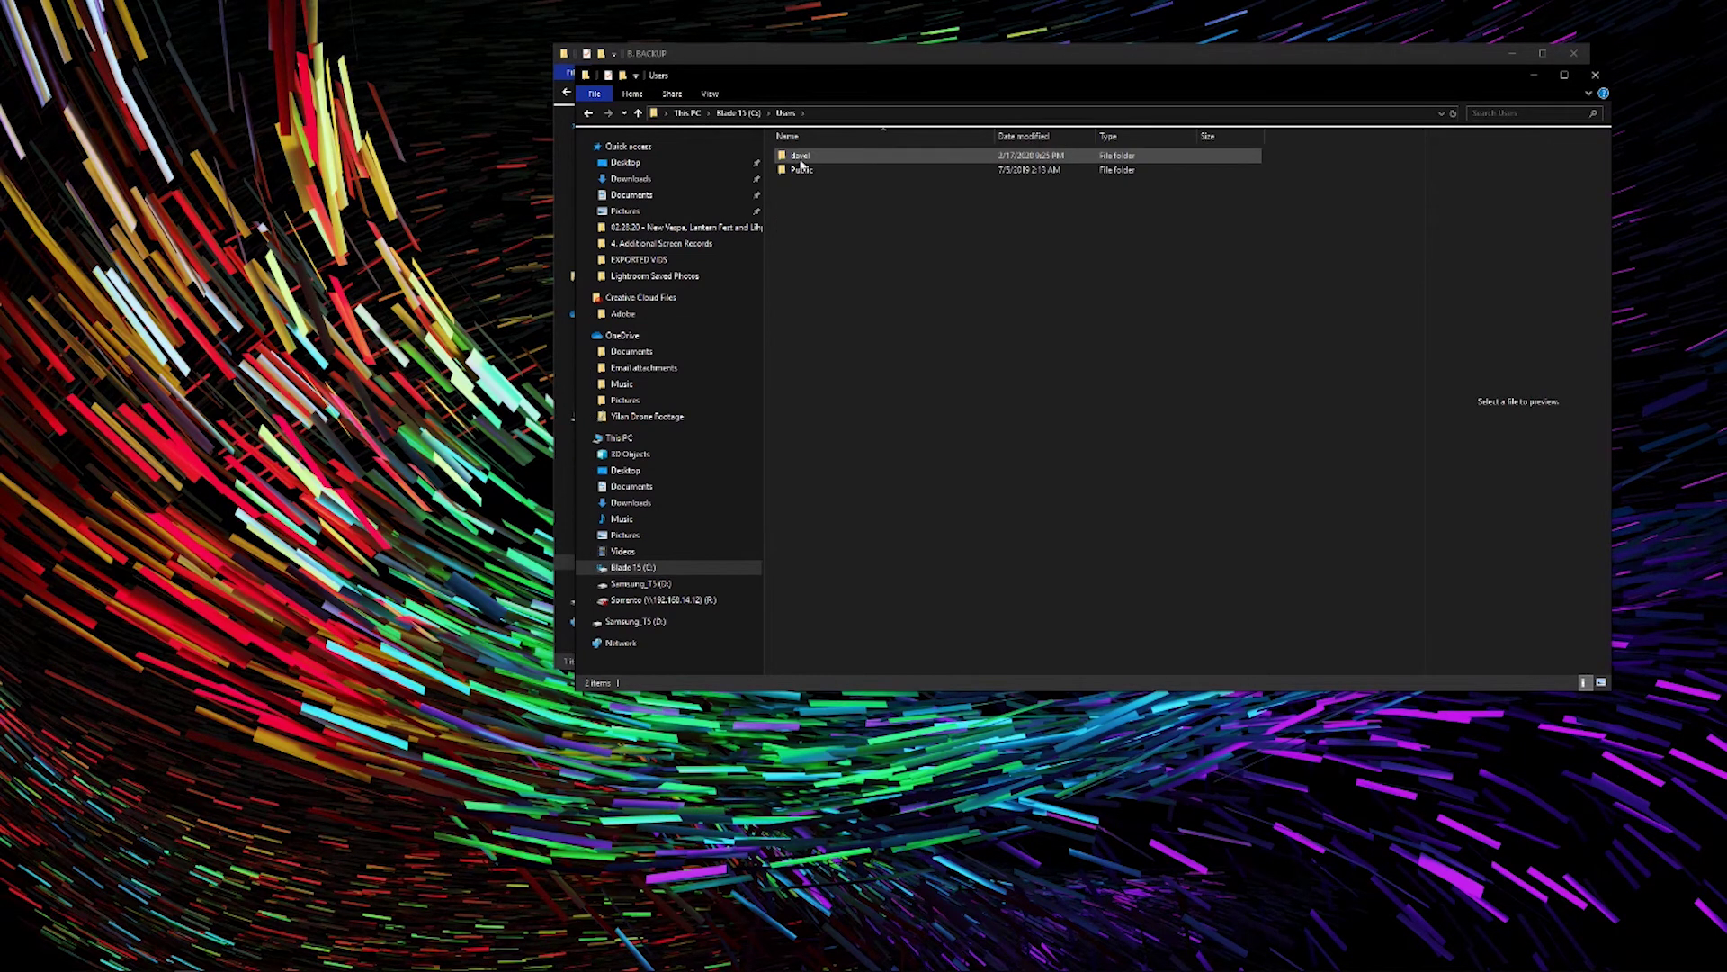
double_click(800, 157)
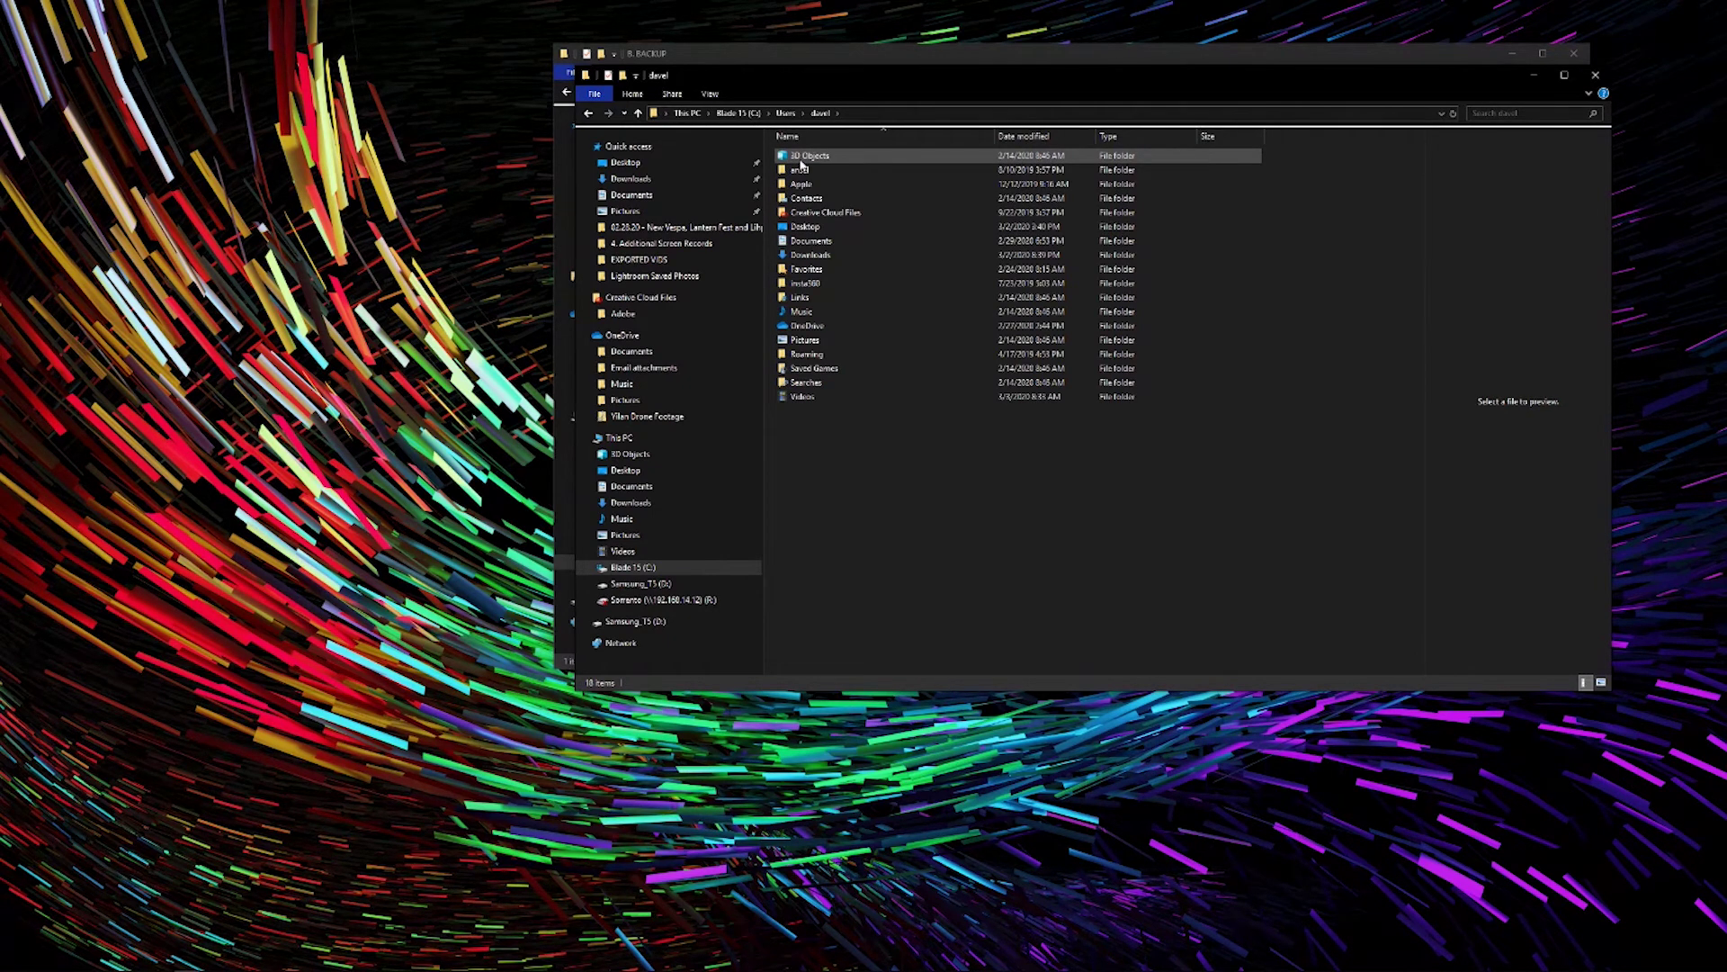
double_click(805, 243)
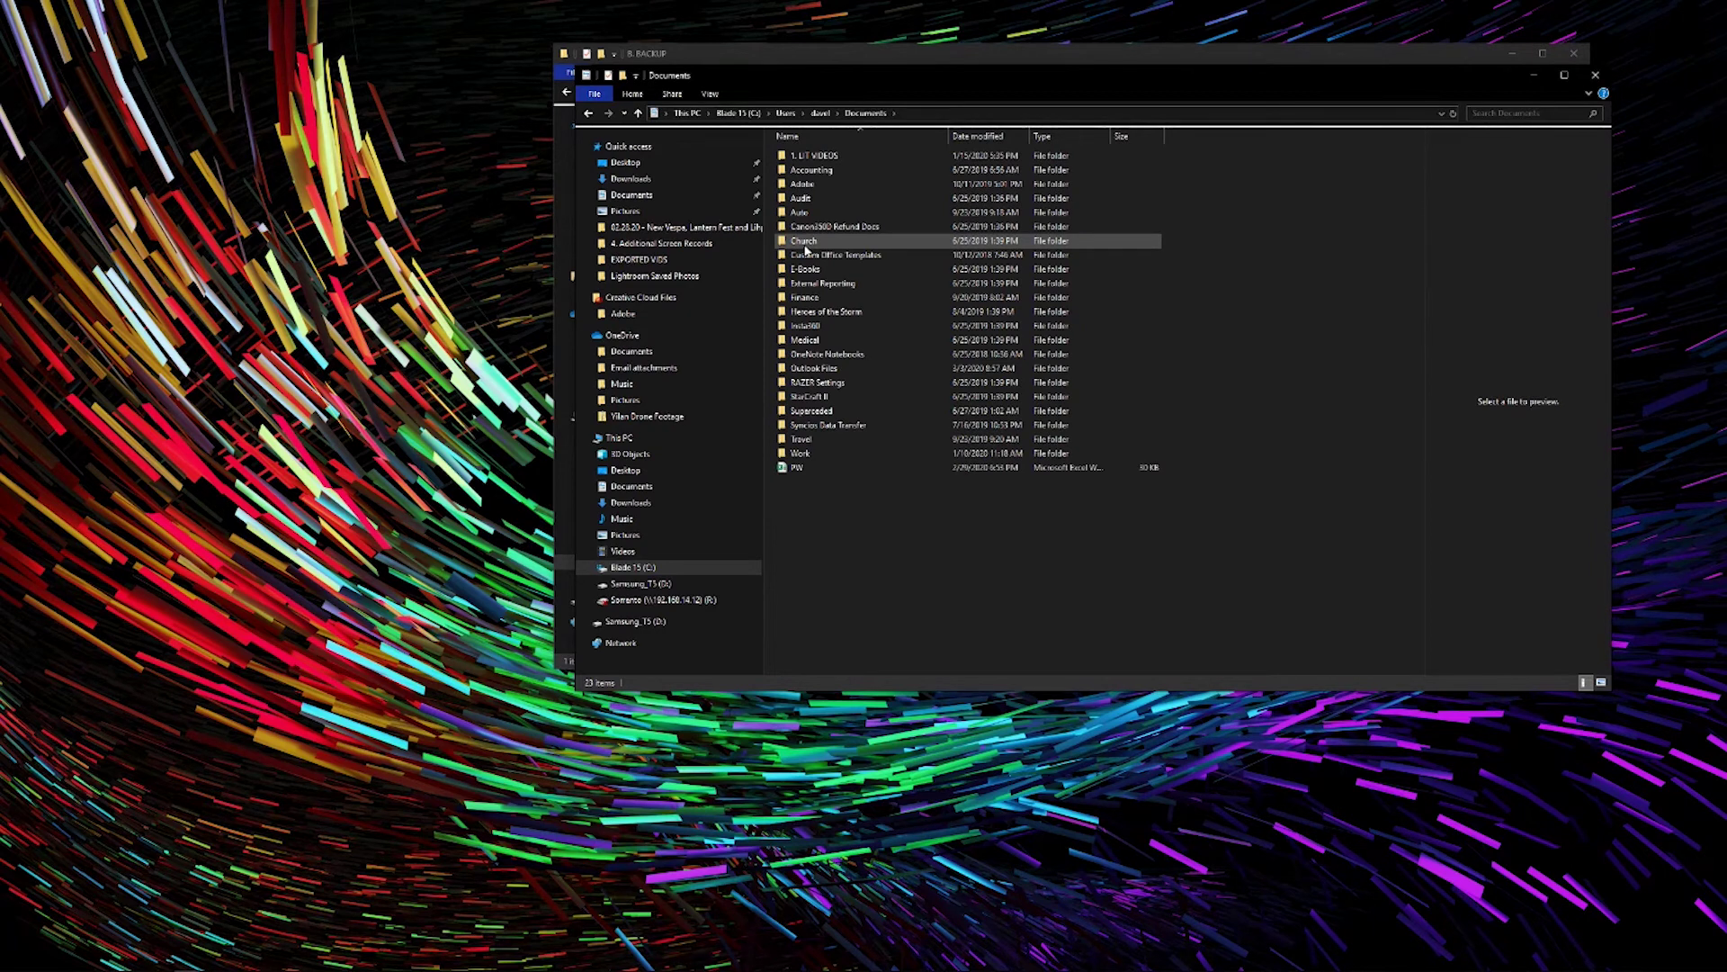
double_click(814, 369)
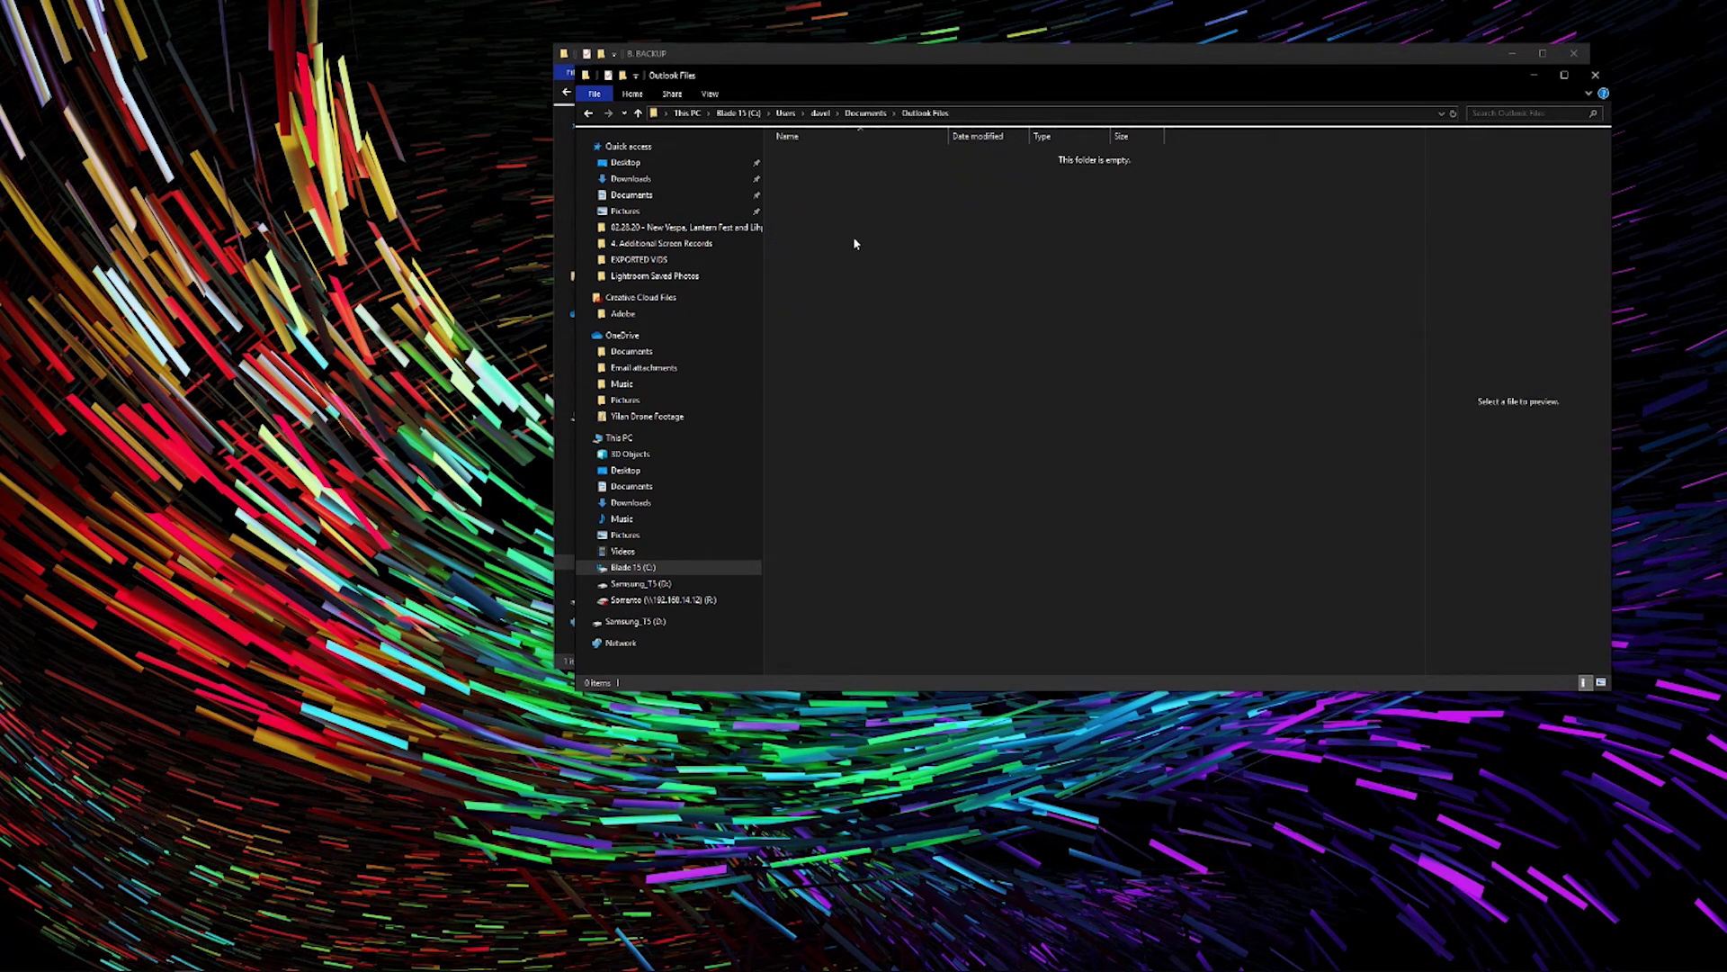
right_click(864, 206)
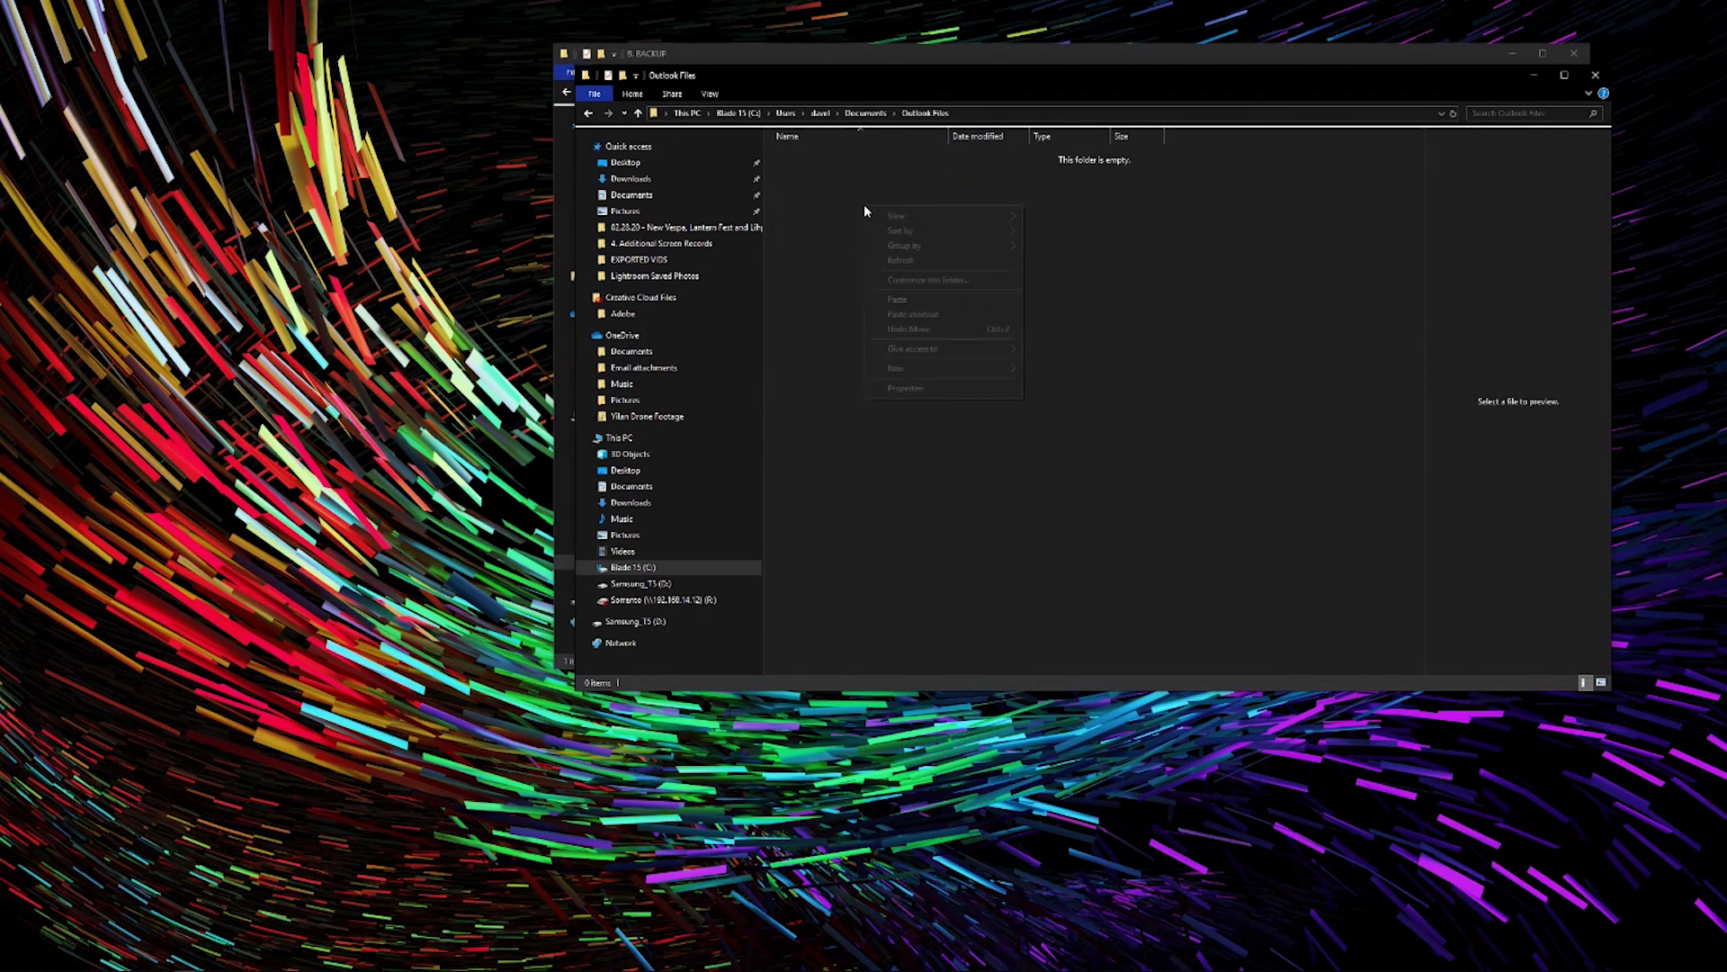
left_click(893, 306)
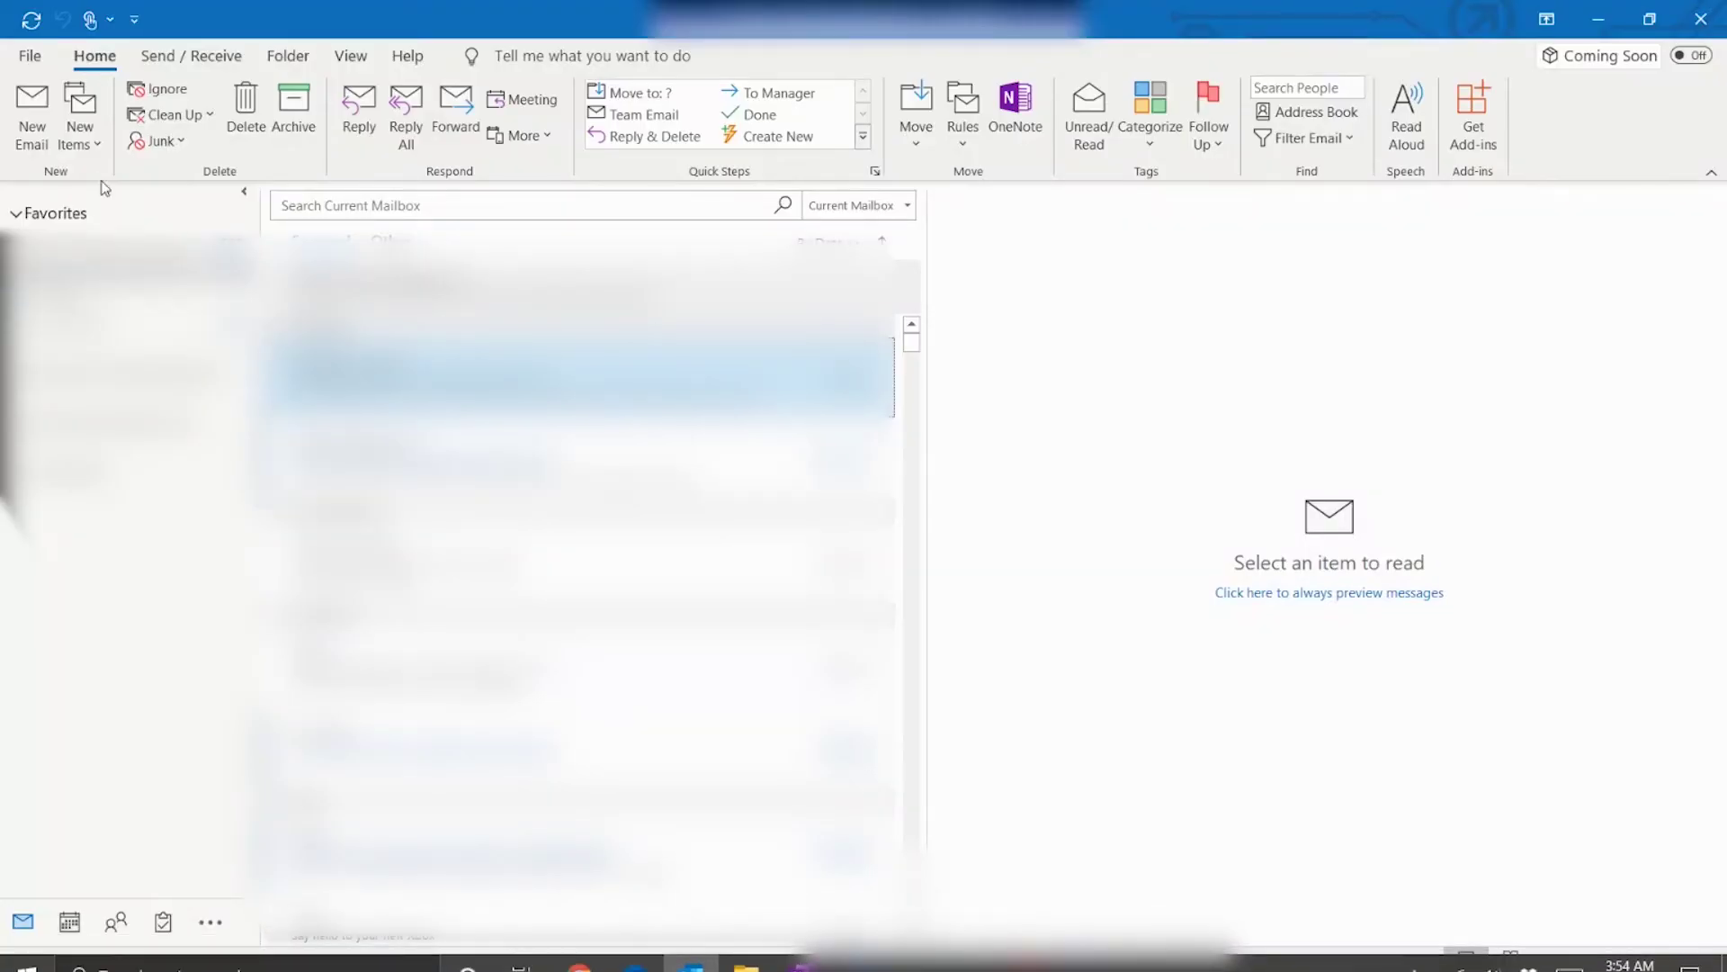
Go to File > Open & Export to reach the Import/Export wizard.
left_click(30, 55)
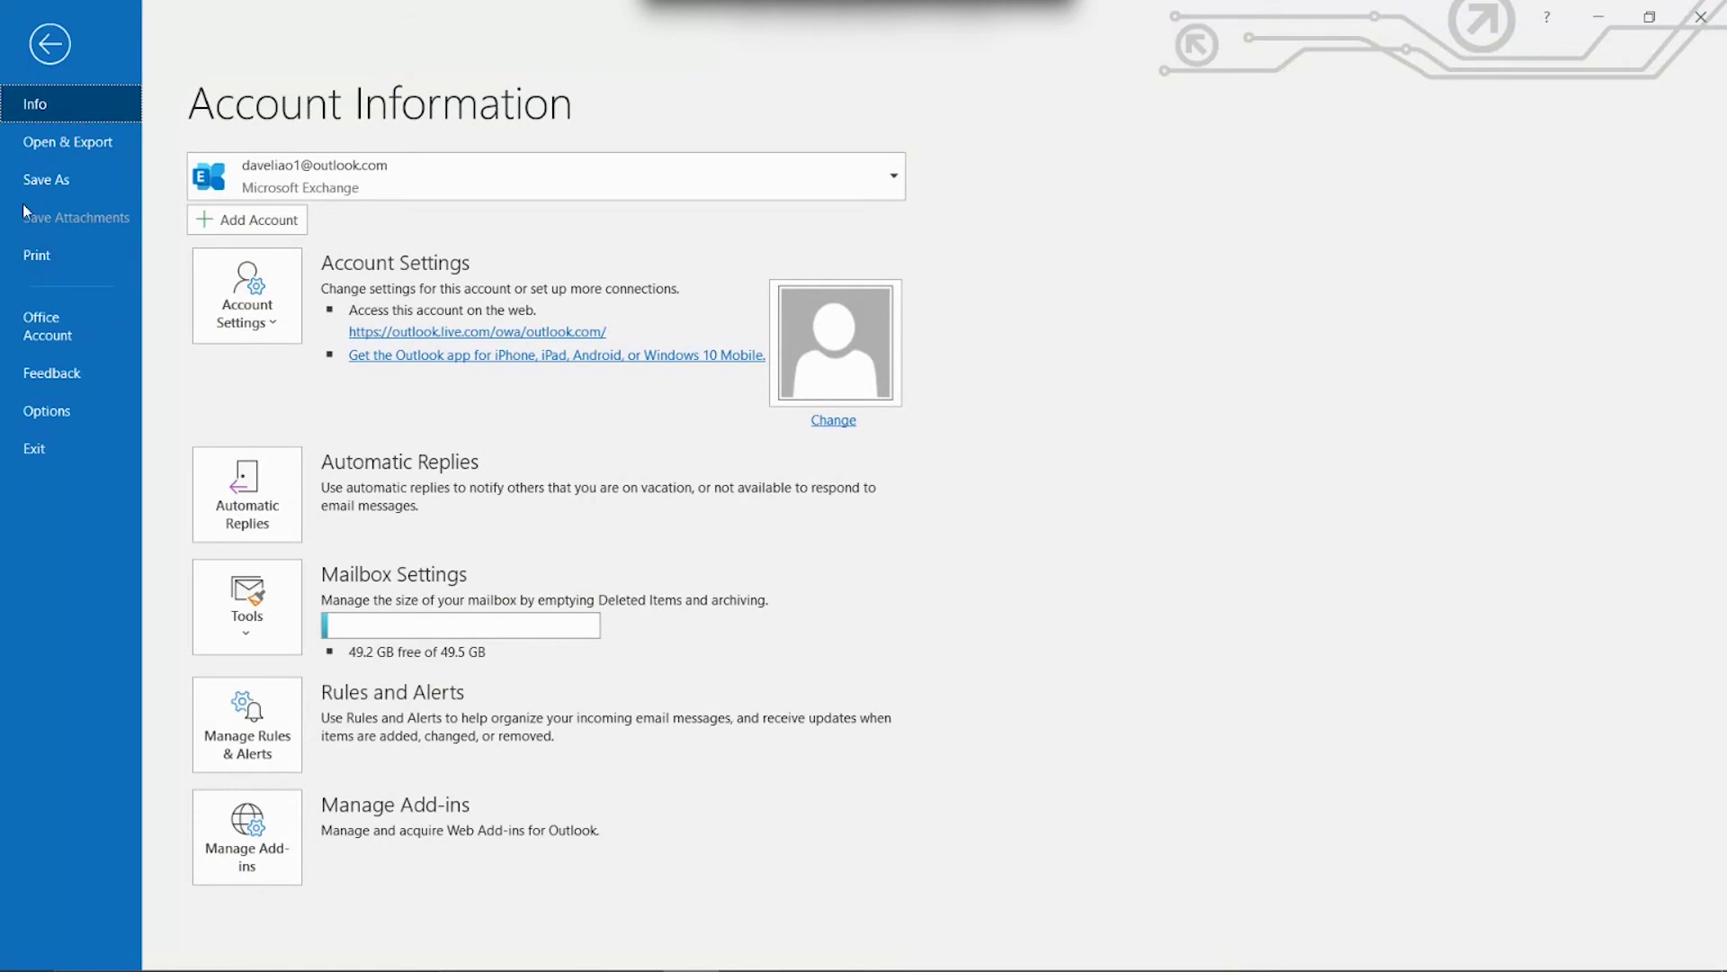
left_click(36, 143)
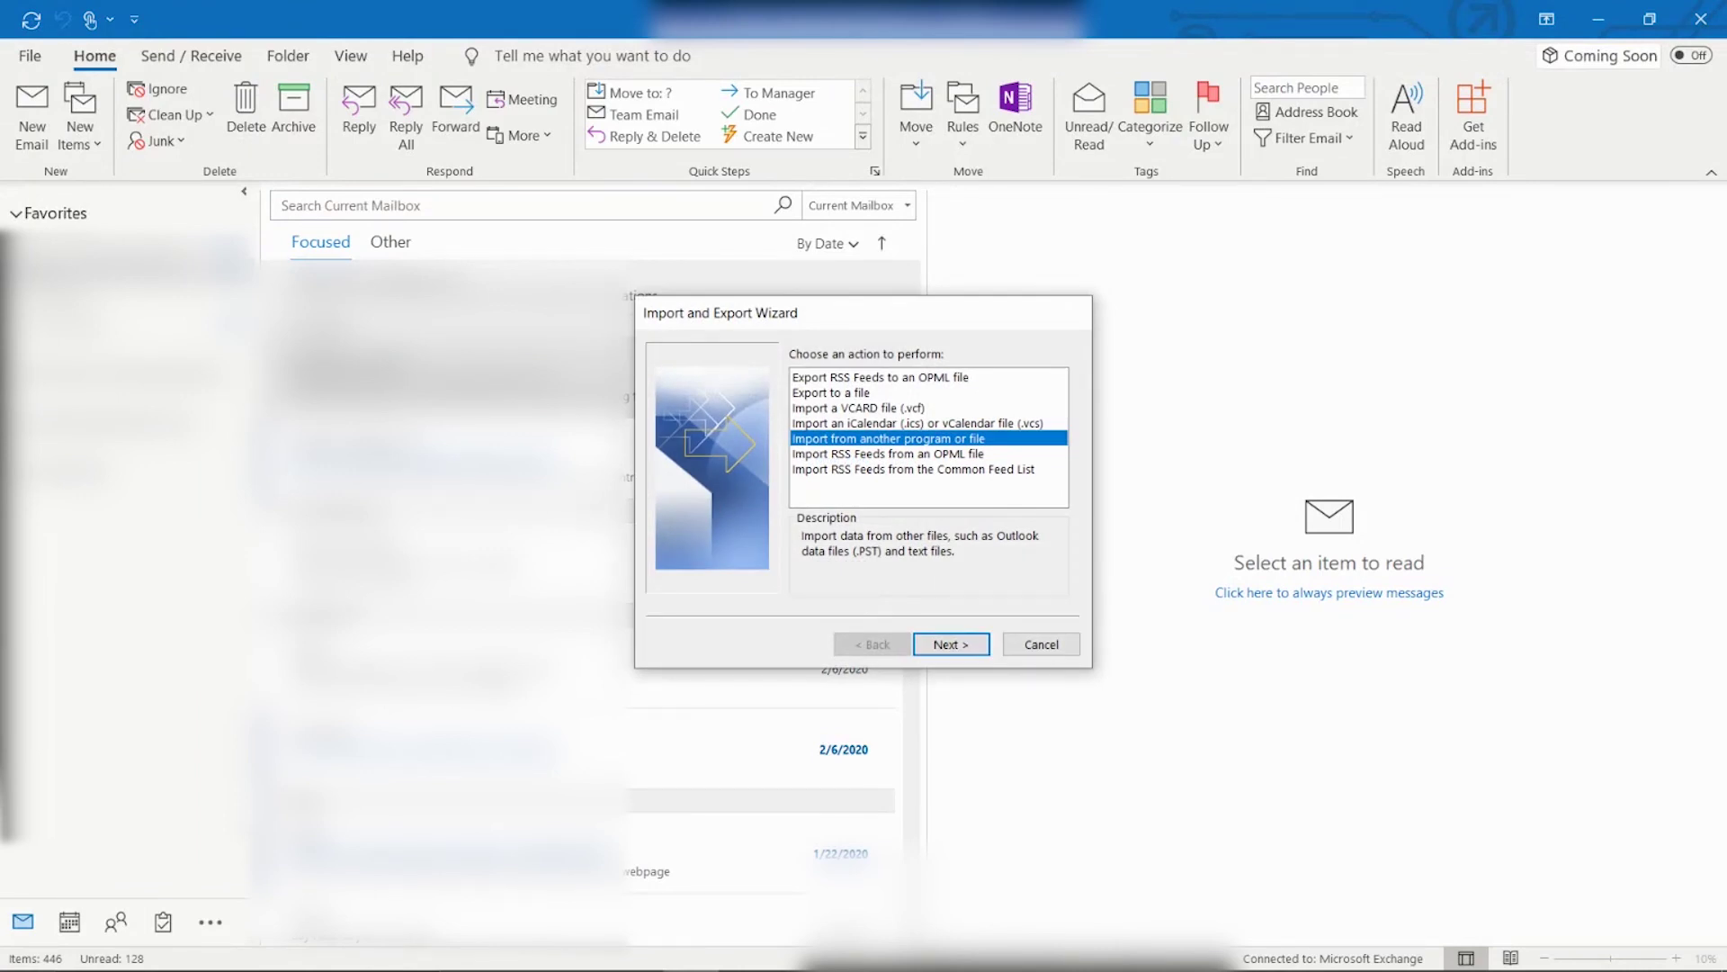
Import from another program or file, choosing Outlook Data File (.pst) as the type.
left_click(950, 643)
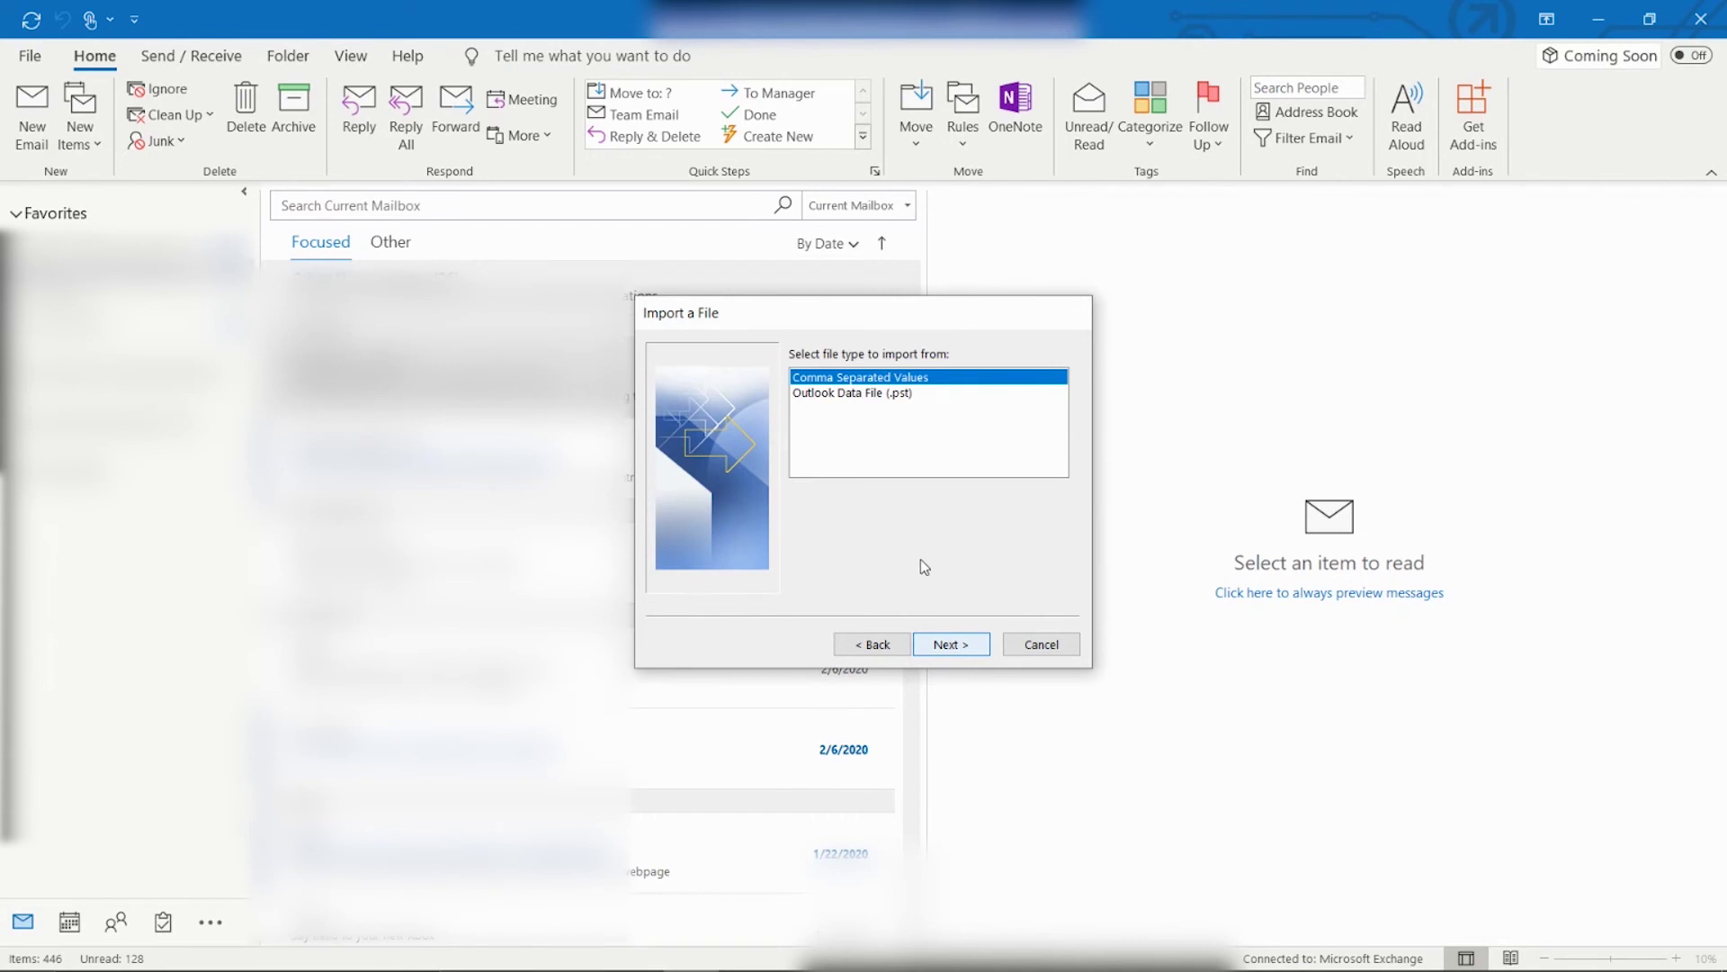
left_click(873, 398)
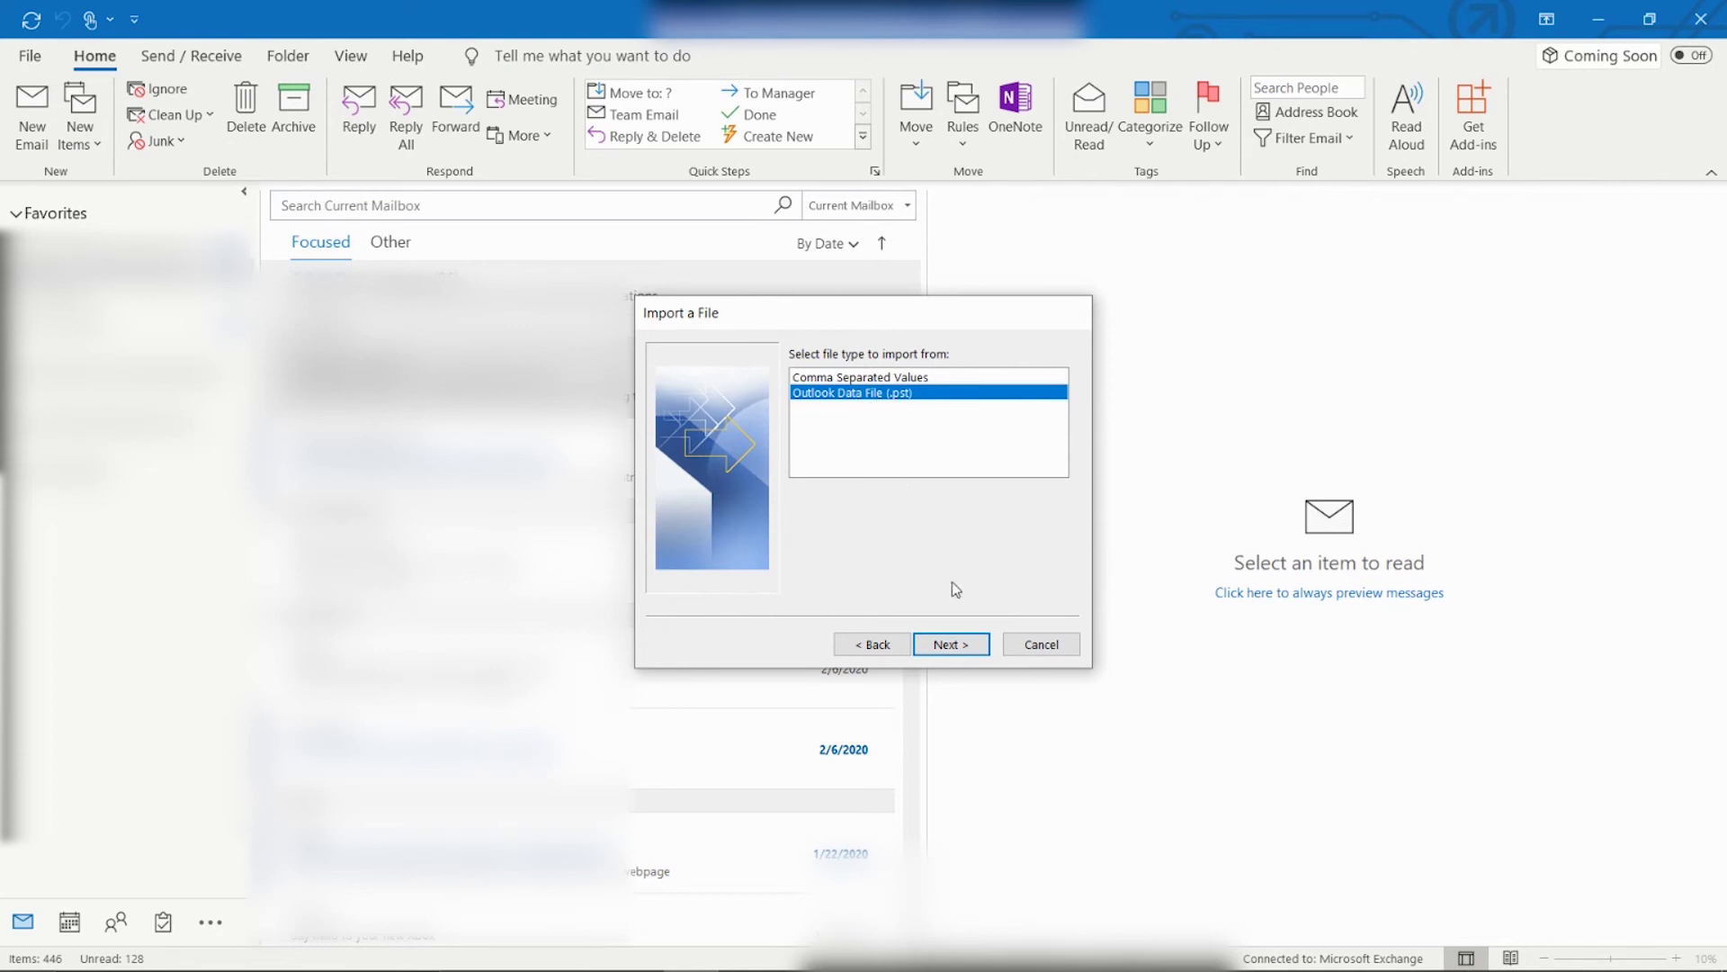
left_click(951, 644)
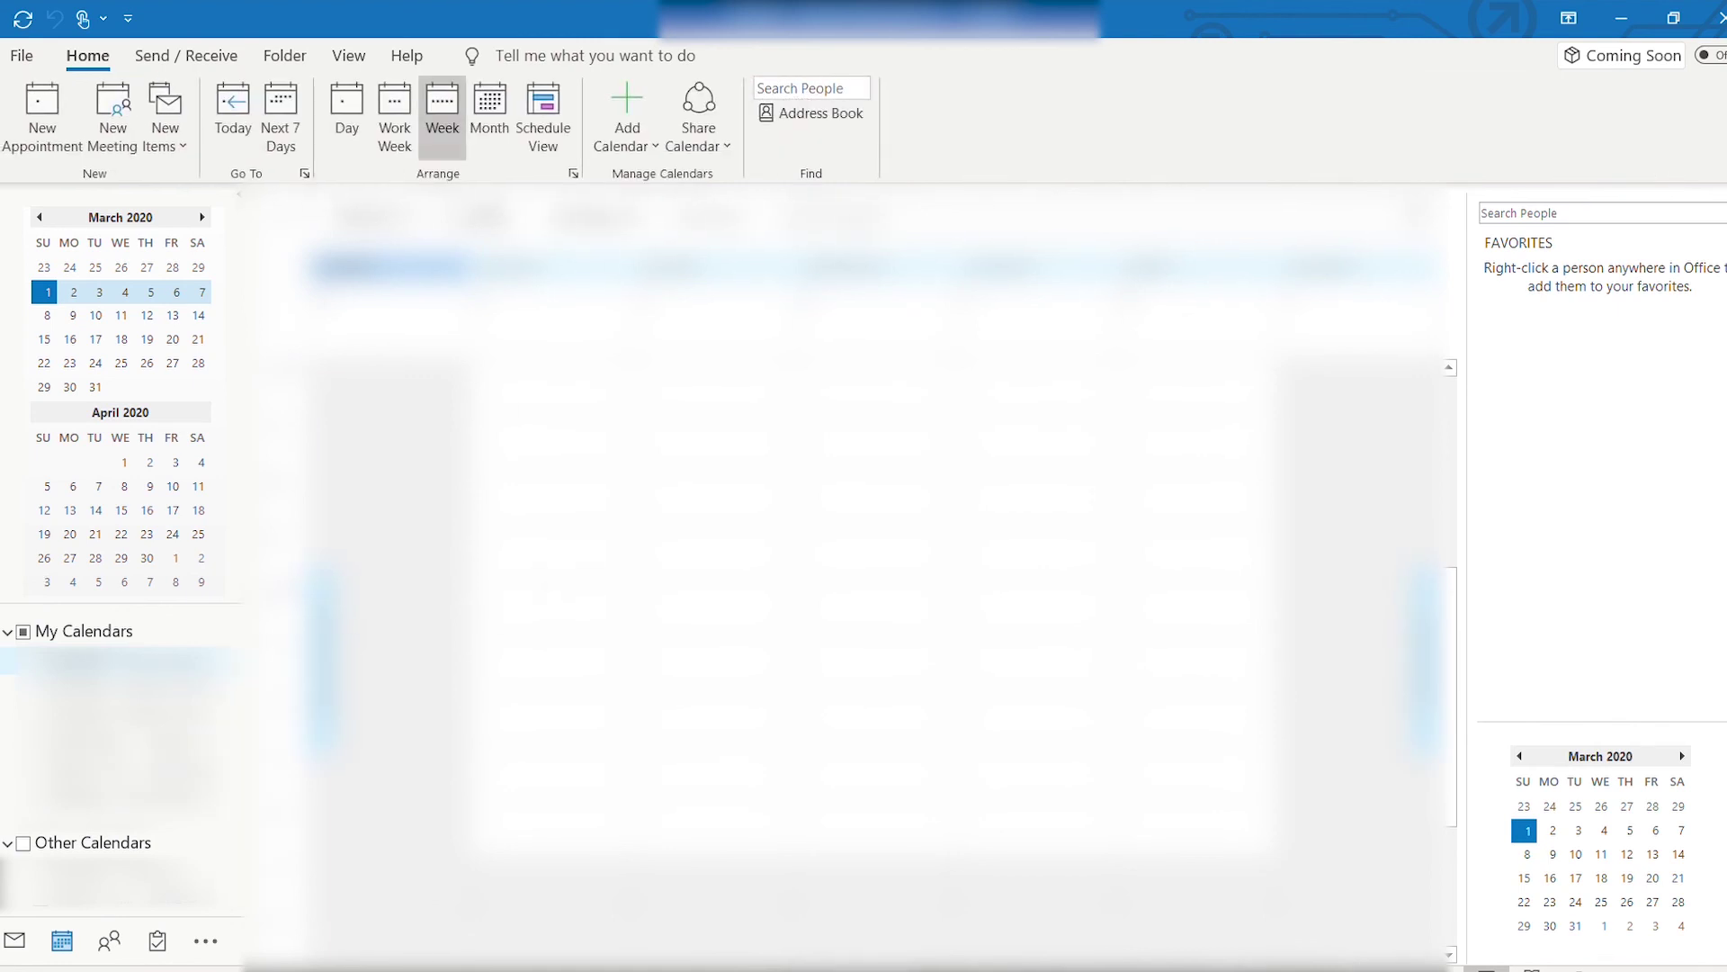
left_click(489, 117)
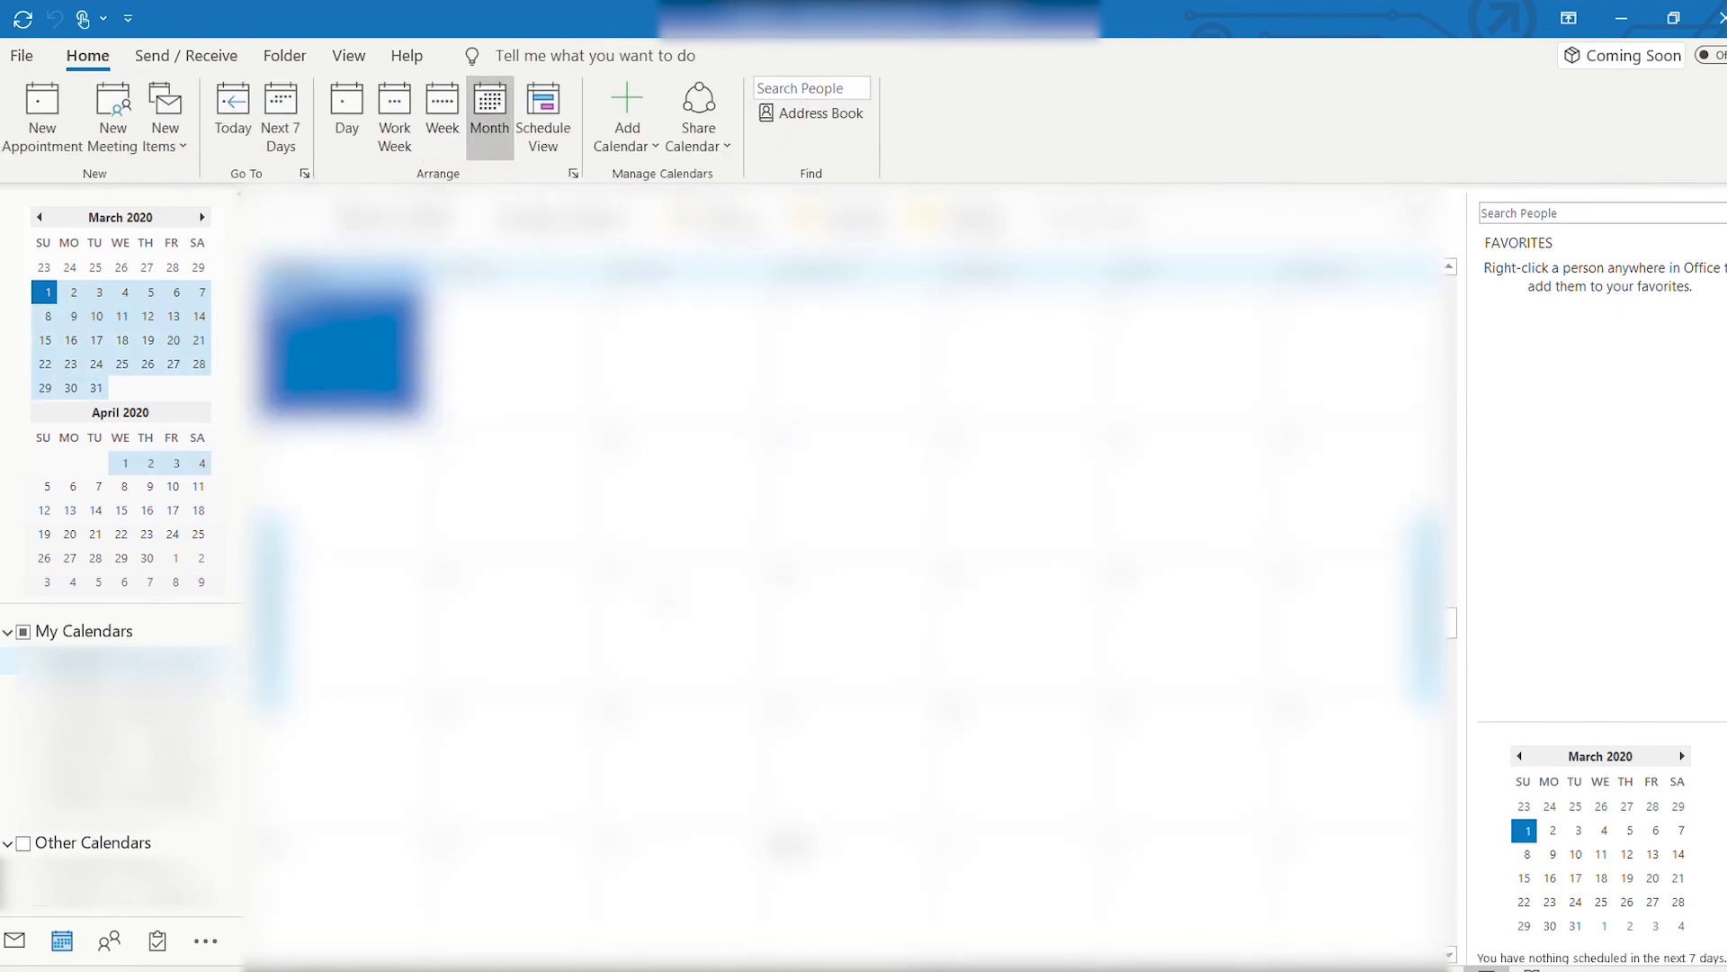
scroll(845, 575, "up", 12)
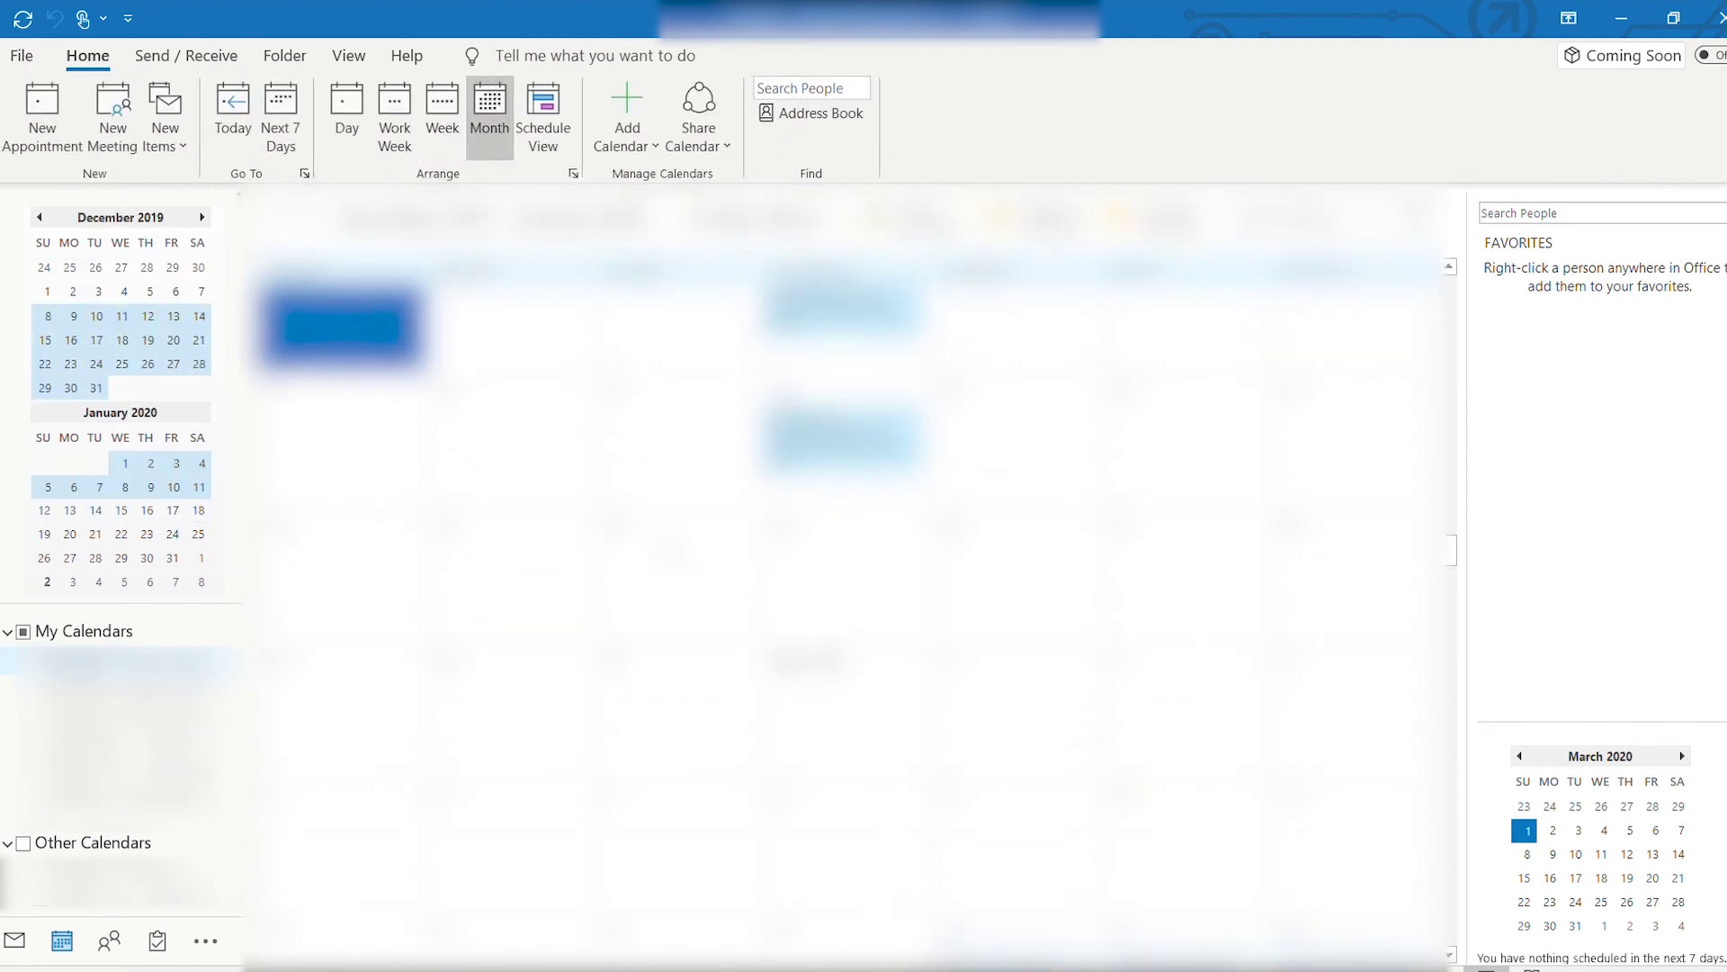
scroll(846, 576, "down", 2)
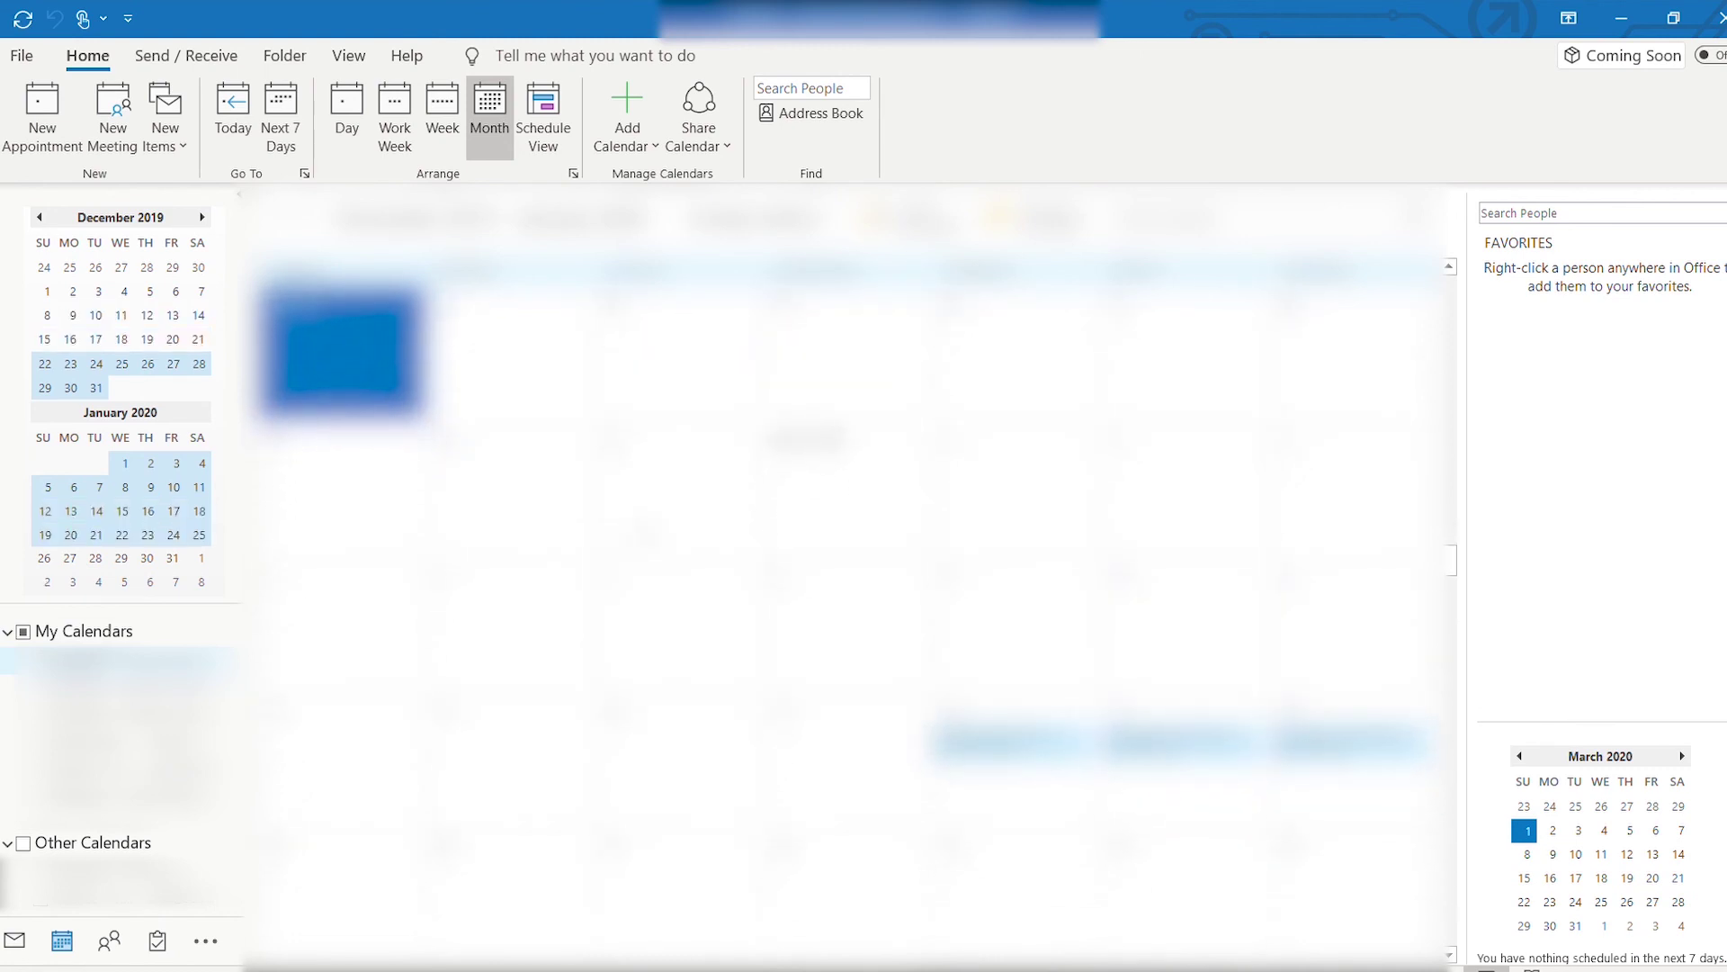
scroll(846, 575, "up", 7)
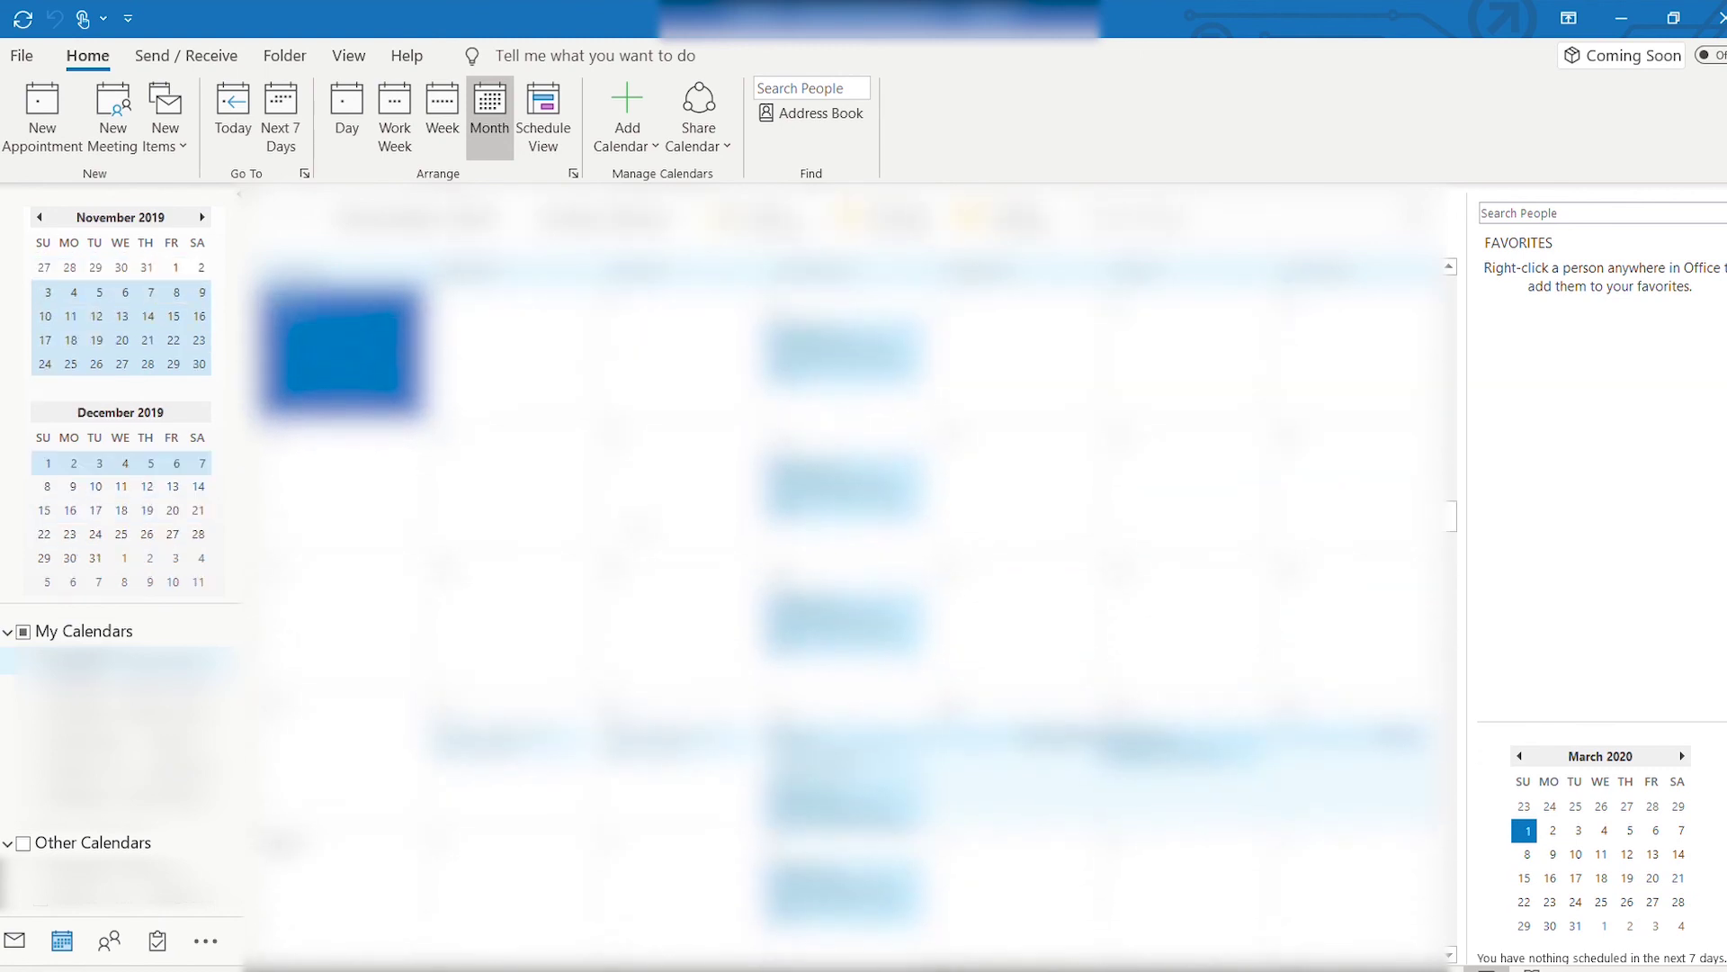
scroll(845, 576, "up", 2)
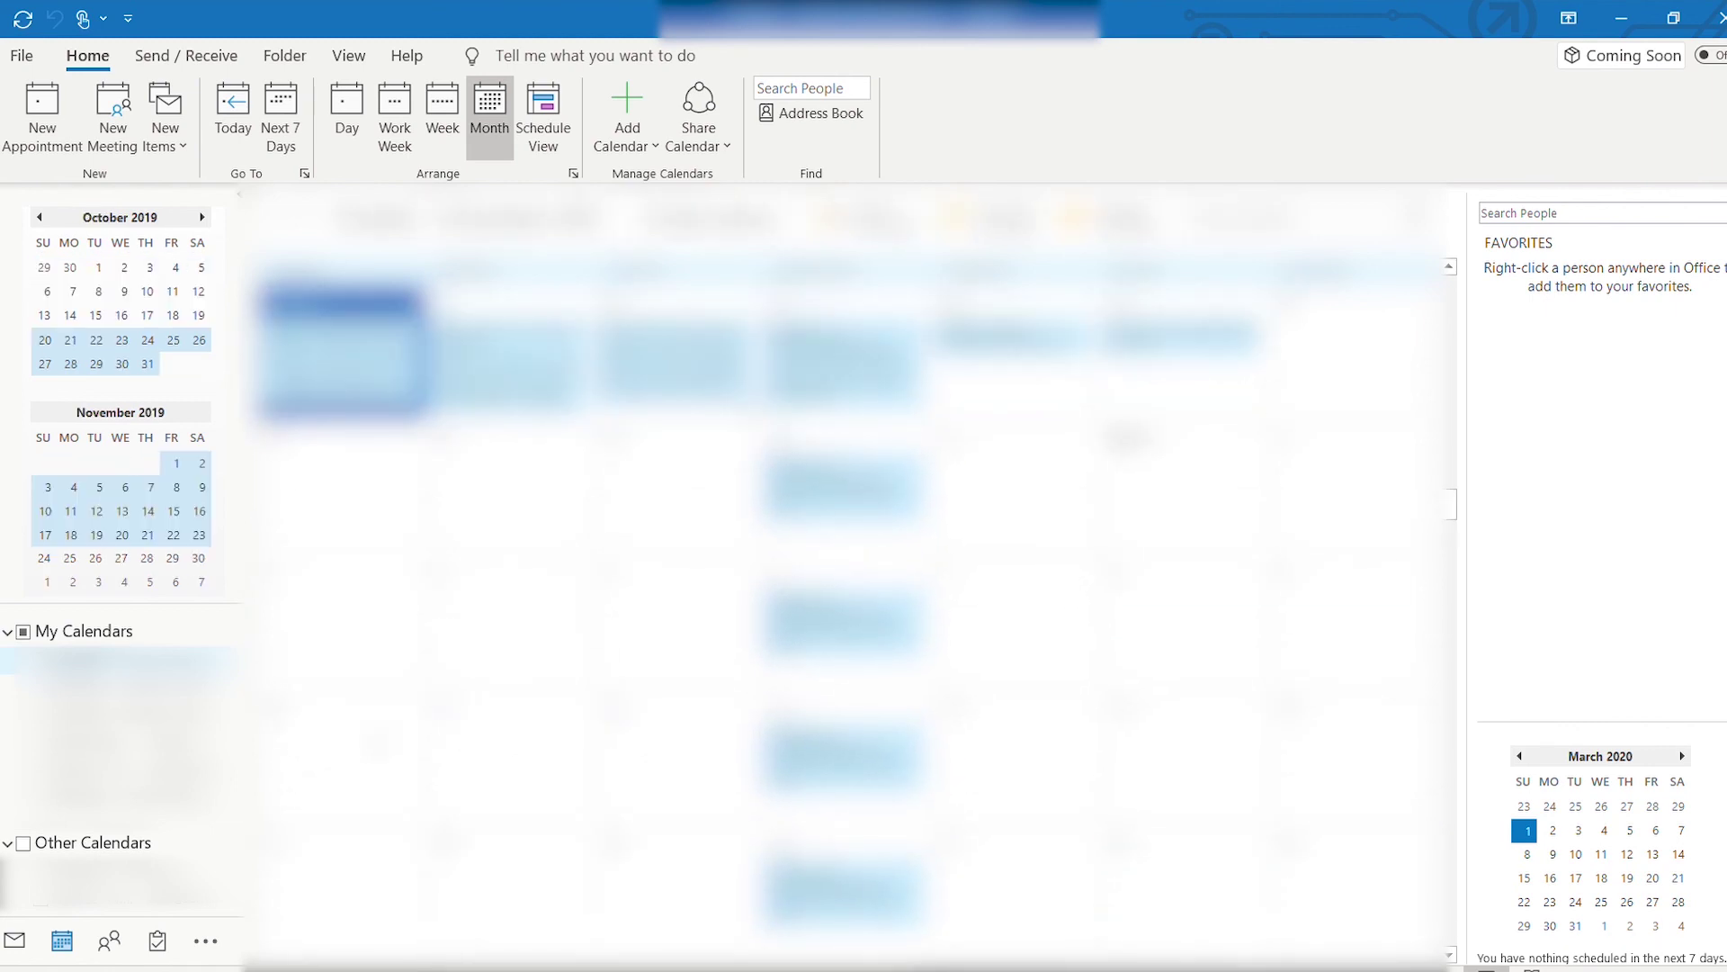
left_click(109, 940)
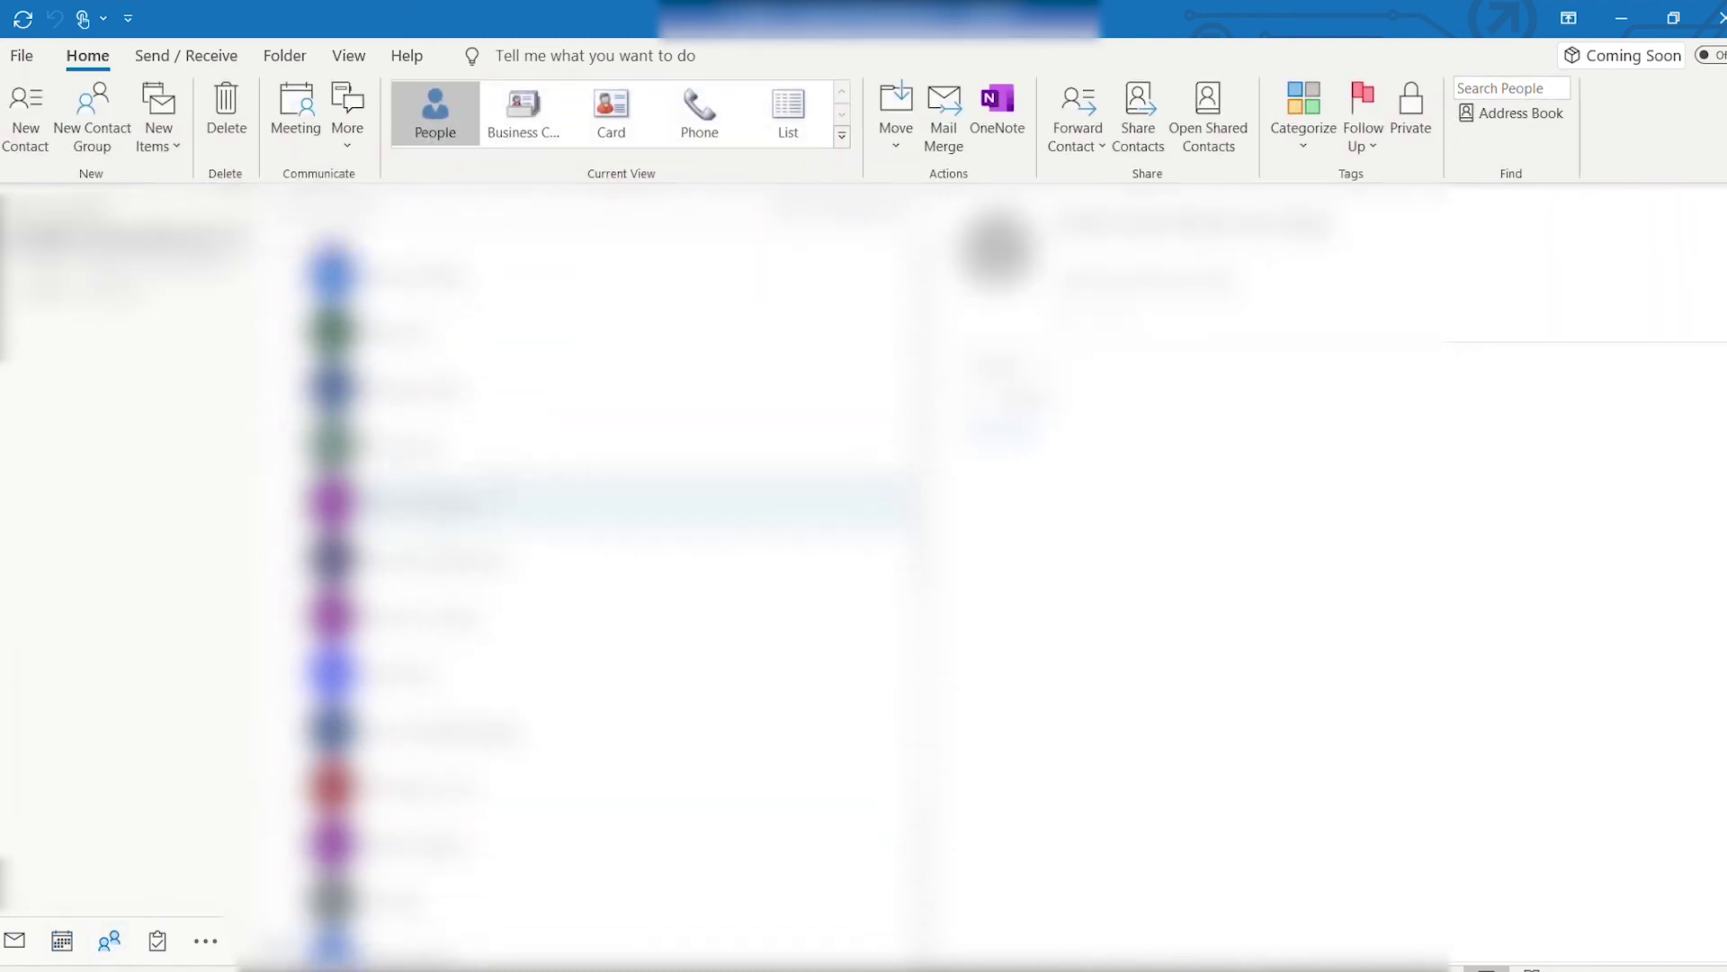
scroll(612, 499, "down", 5)
scroll(612, 495, "up", 5)
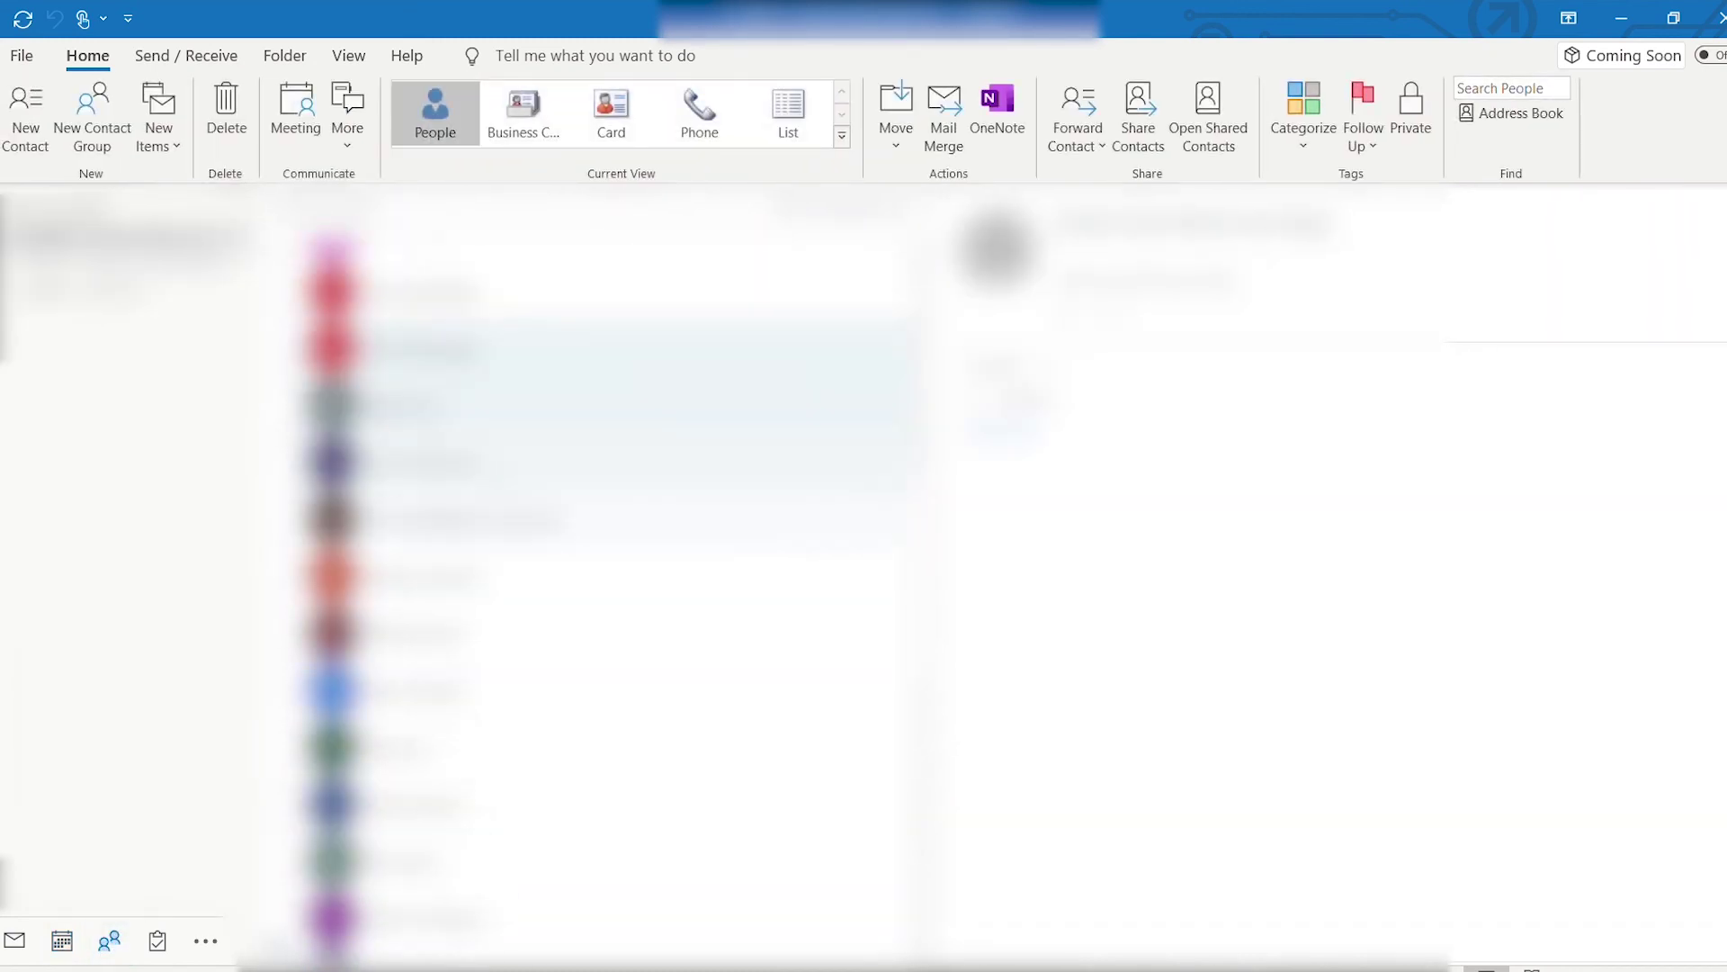
left_click(13, 938)
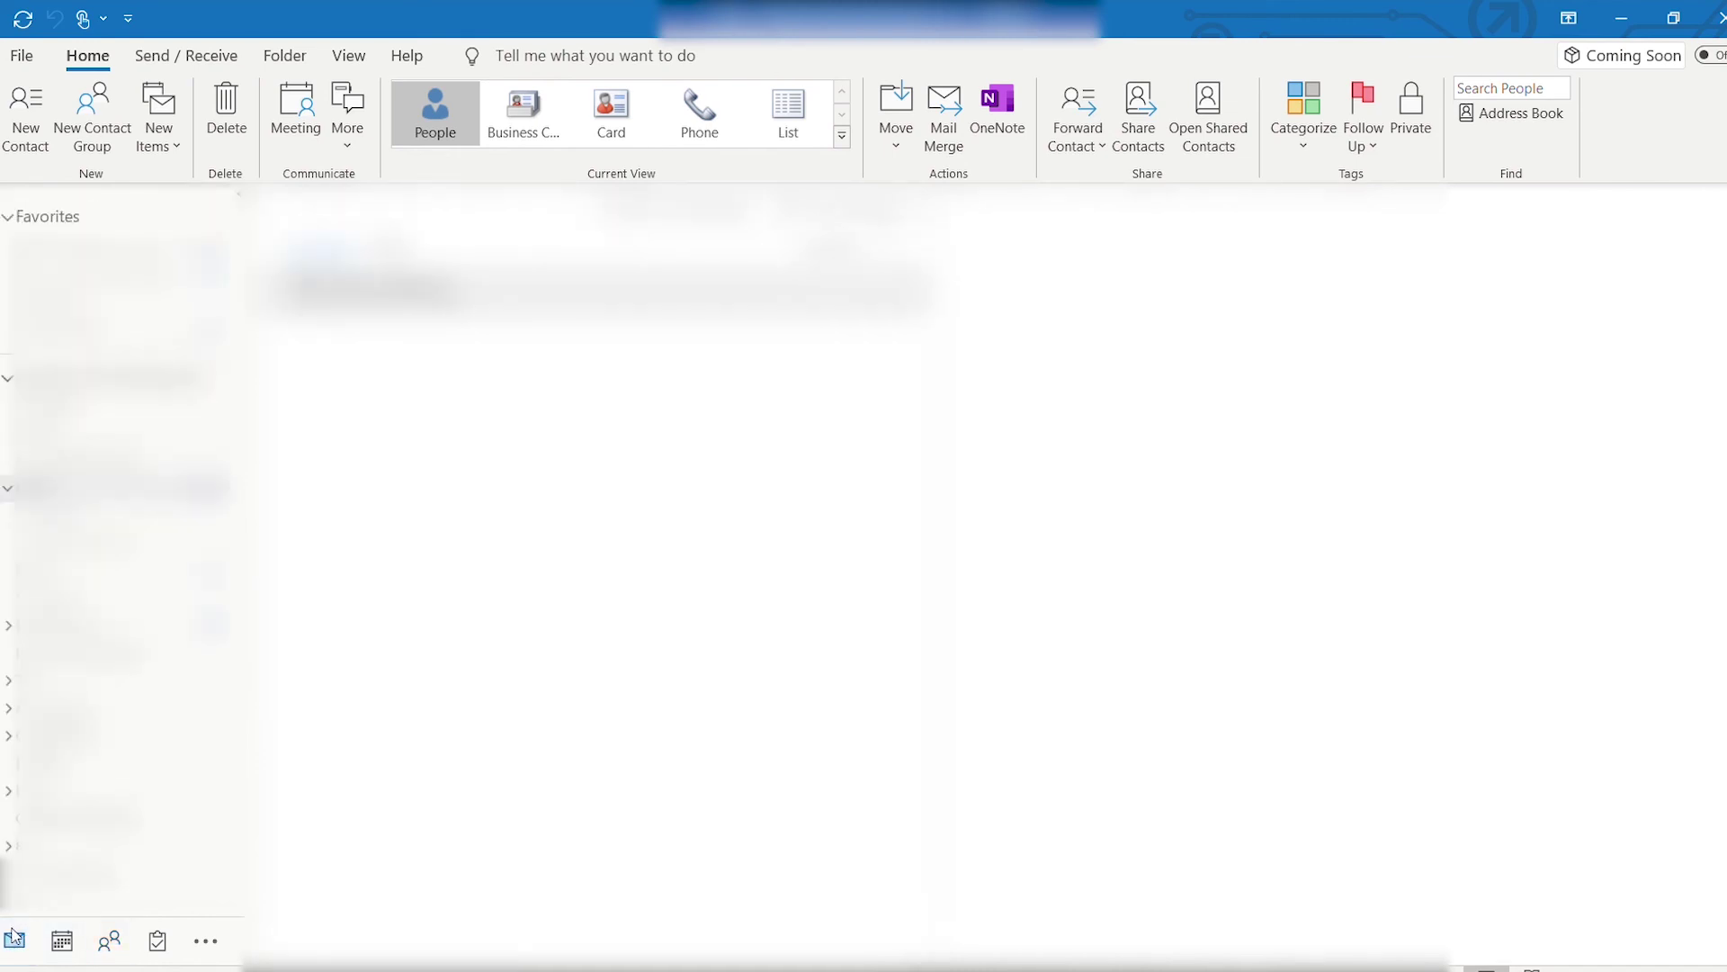